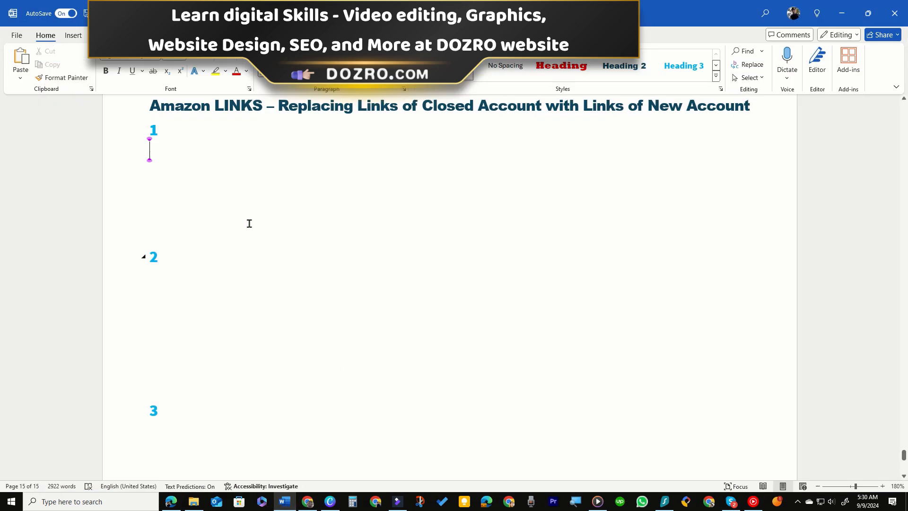
Paste the copied flip-flop links under heading 1 with merged formatting, and remove the hyperlinks from the matching links line in the website editor
{"action": "right_click", "coordinate": [160, 156]}
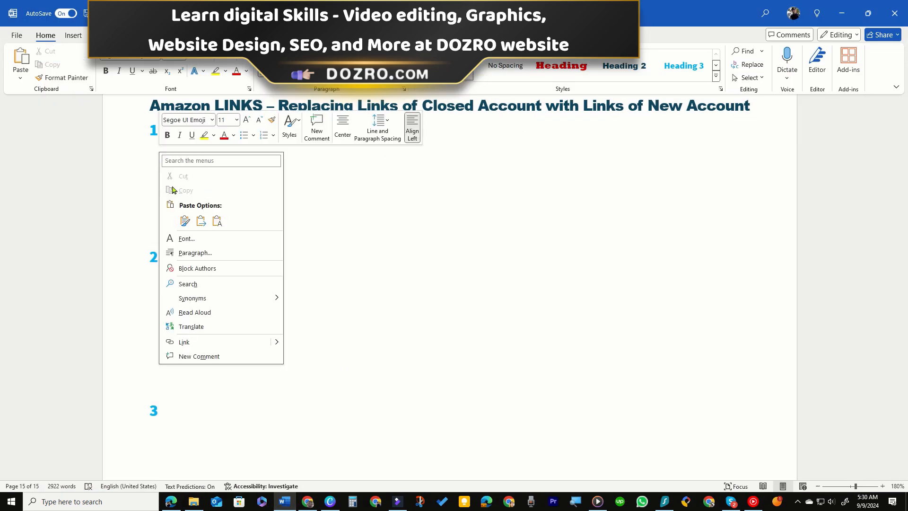
{"action": "left_click", "coordinate": [199, 221]}
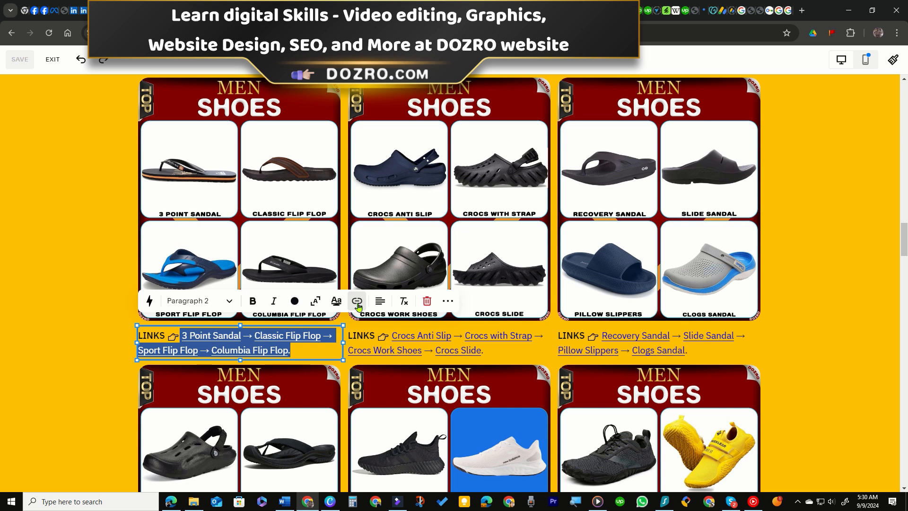
{"action": "left_click", "coordinate": [358, 305]}
{"action": "left_click", "coordinate": [417, 360]}
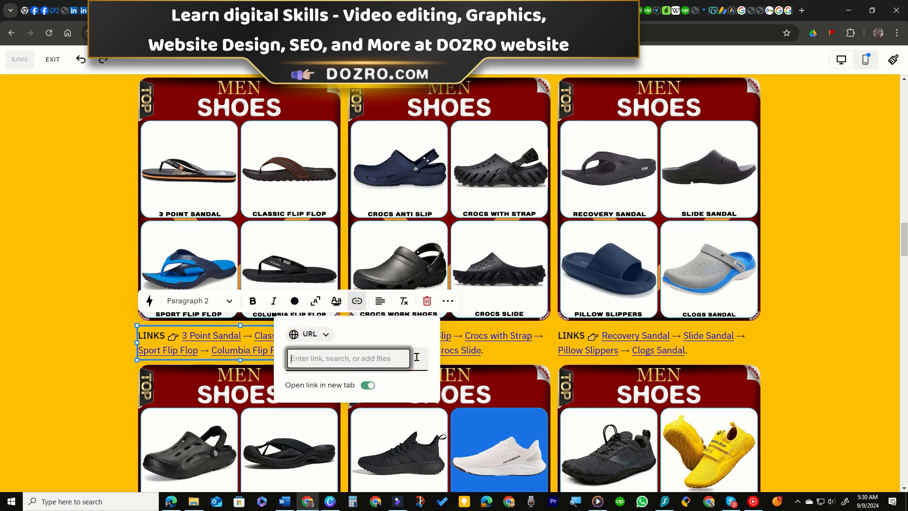
{"action": "left_click", "coordinate": [92, 287]}
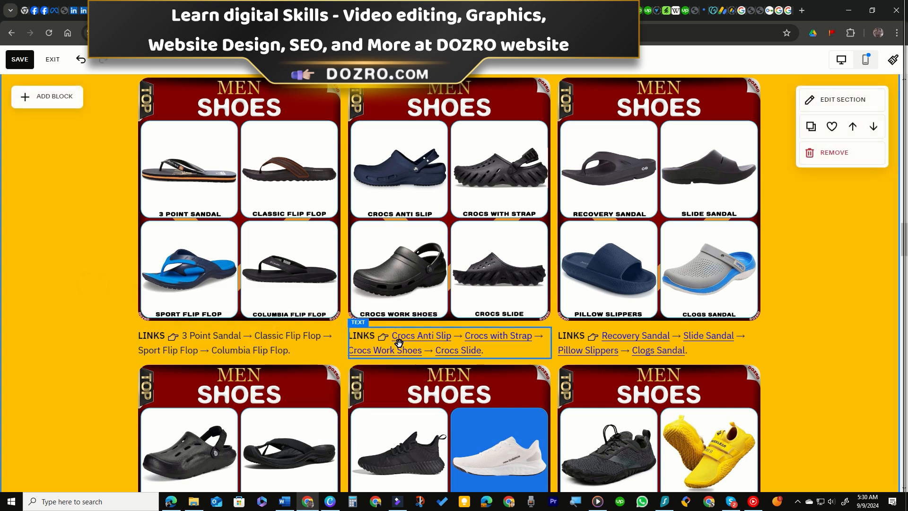
Copy the four Crocs links from the web page and paste them under heading 2 in Word with merged formatting
{"action": "left_click", "coordinate": [376, 337]}
{"action": "left_click_drag", "start_coordinate": [389, 337], "coordinate": [483, 351]}
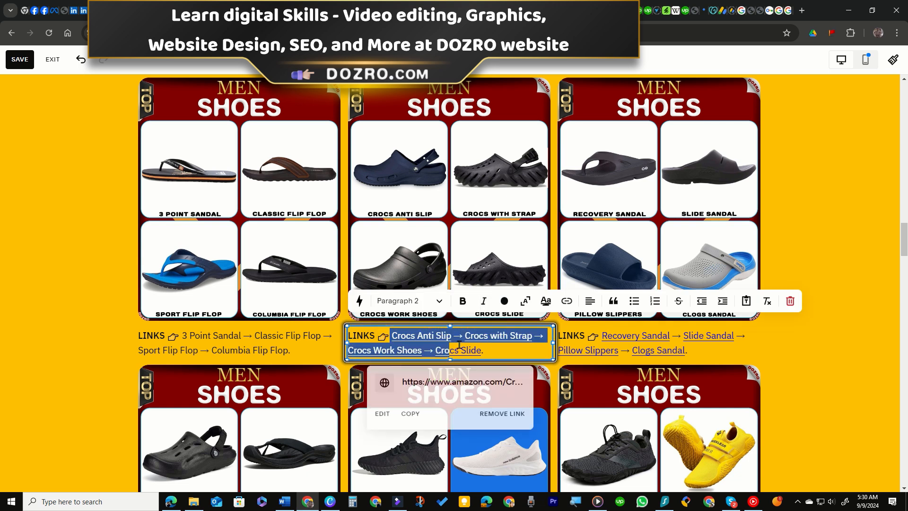
{"action": "right_click", "coordinate": [471, 340]}
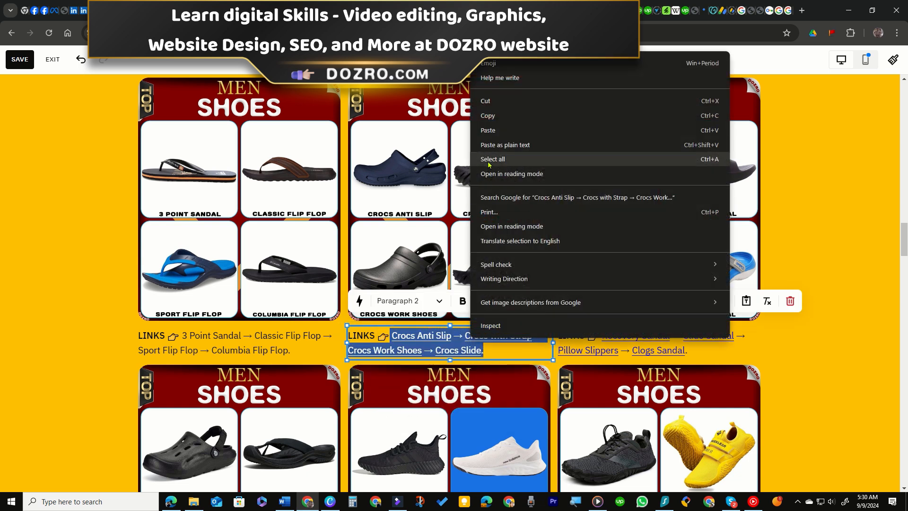
{"action": "left_click", "coordinate": [491, 114]}
{"action": "left_click", "coordinate": [284, 502]}
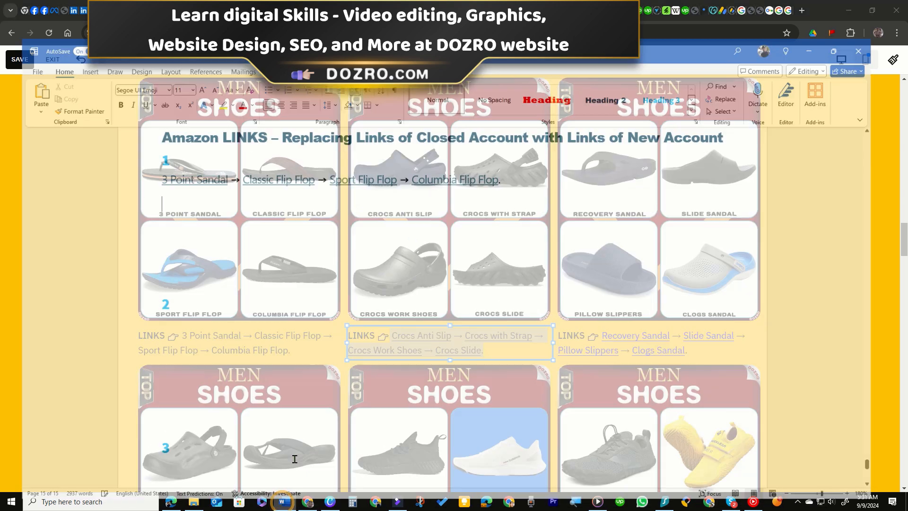
{"action": "right_click", "coordinate": [156, 303]}
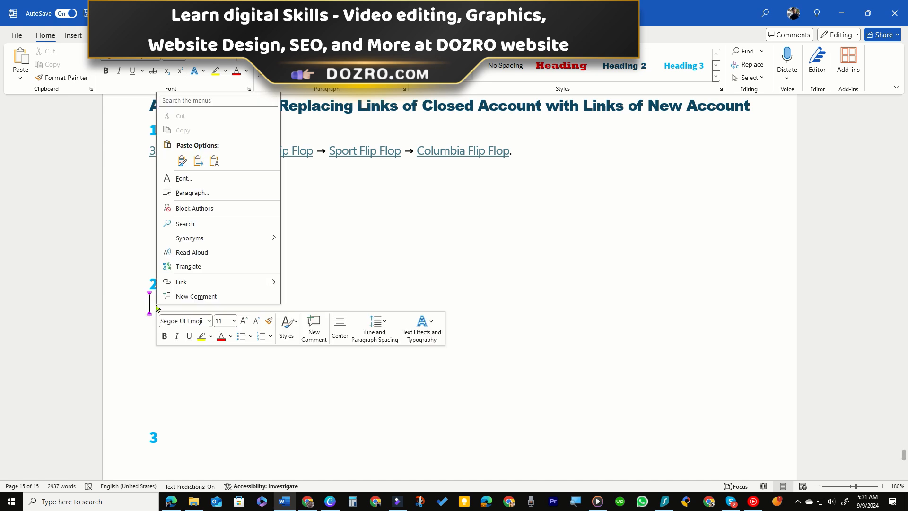
{"action": "left_click", "coordinate": [196, 162]}
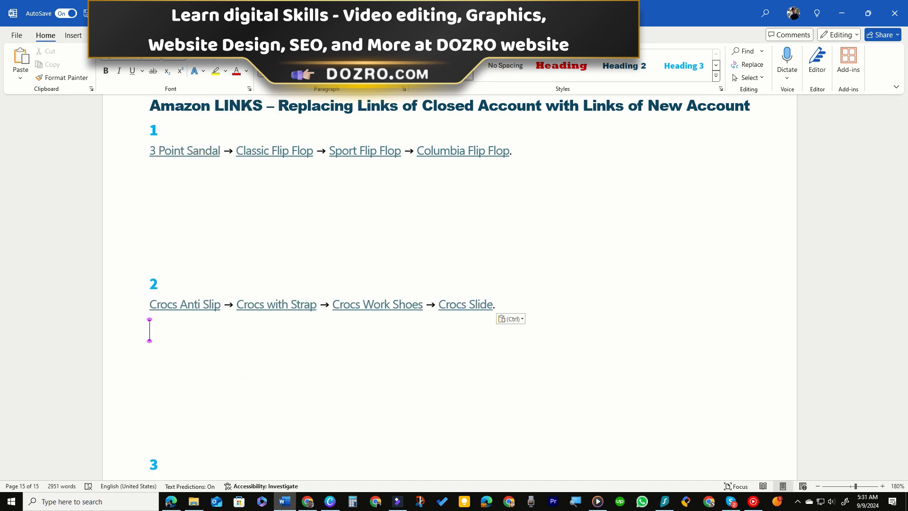
Switch back to the website editor in Chrome and remove the hyperlinks from the Crocs links line
{"action": "left_click", "coordinate": [307, 502]}
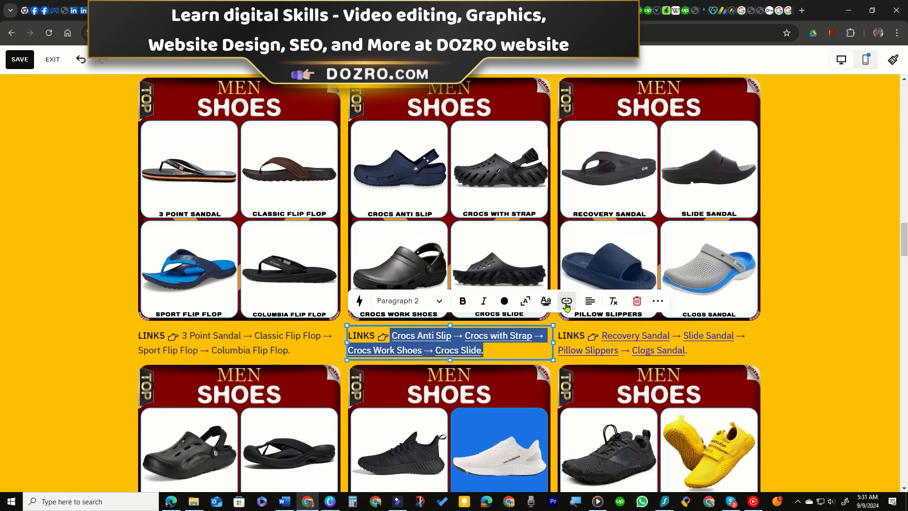
{"action": "left_click", "coordinate": [566, 306]}
{"action": "left_click", "coordinate": [628, 361]}
{"action": "left_click", "coordinate": [825, 266]}
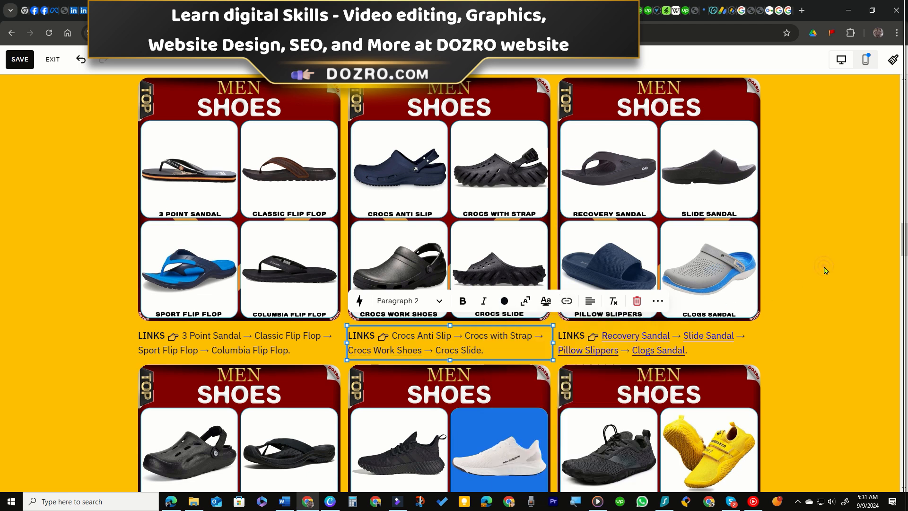
{"action": "left_click", "coordinate": [825, 265]}
Copy the links from Recovery Sandal to Clogs Sandal and paste them under heading 3 in Word with merged formatting
{"action": "left_click", "coordinate": [593, 335]}
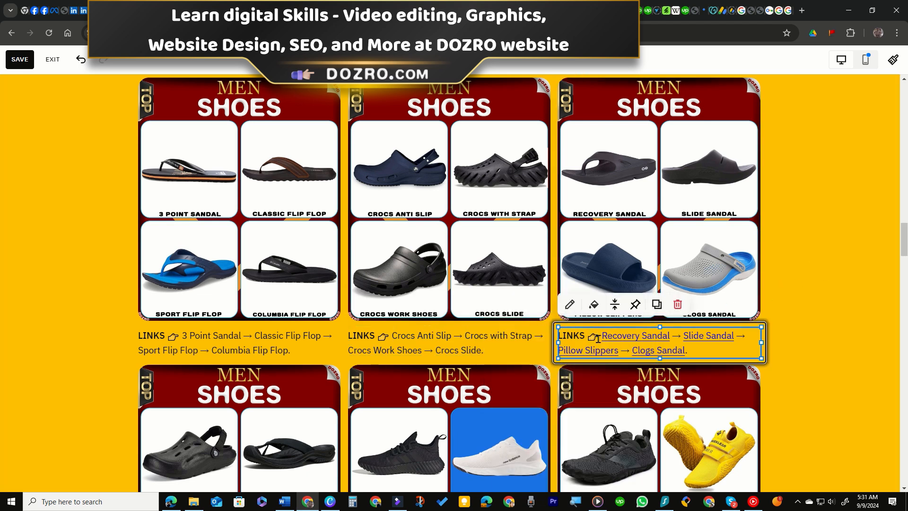
{"action": "left_click_drag", "start_coordinate": [597, 339], "coordinate": [659, 350]}
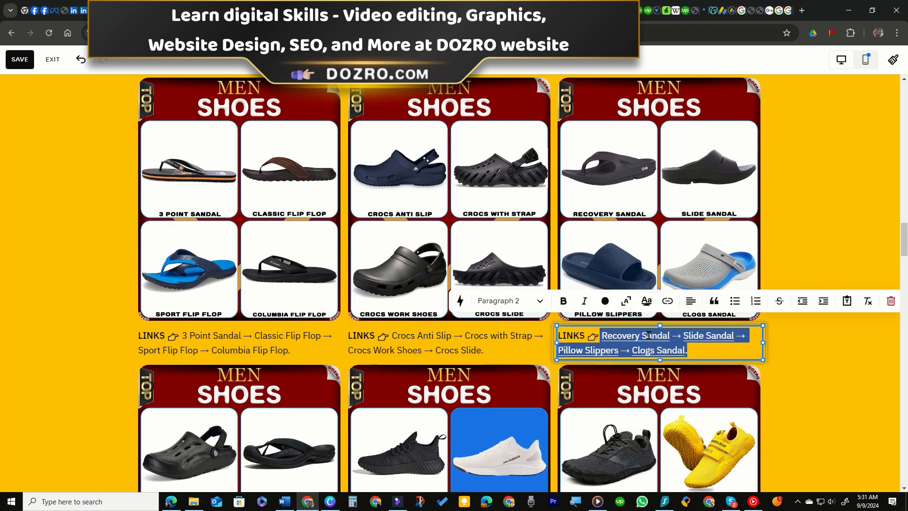
{"action": "right_click", "coordinate": [654, 349]}
{"action": "left_click", "coordinate": [420, 121]}
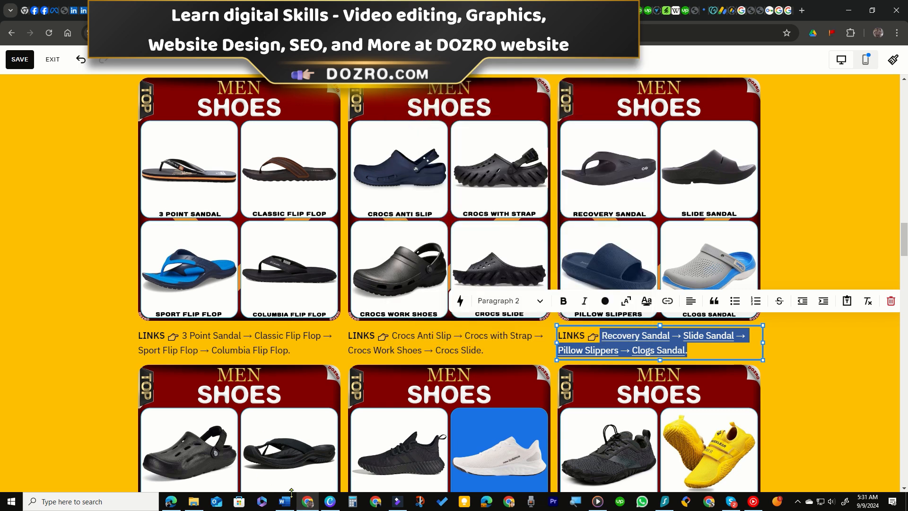
{"action": "left_click", "coordinate": [284, 504]}
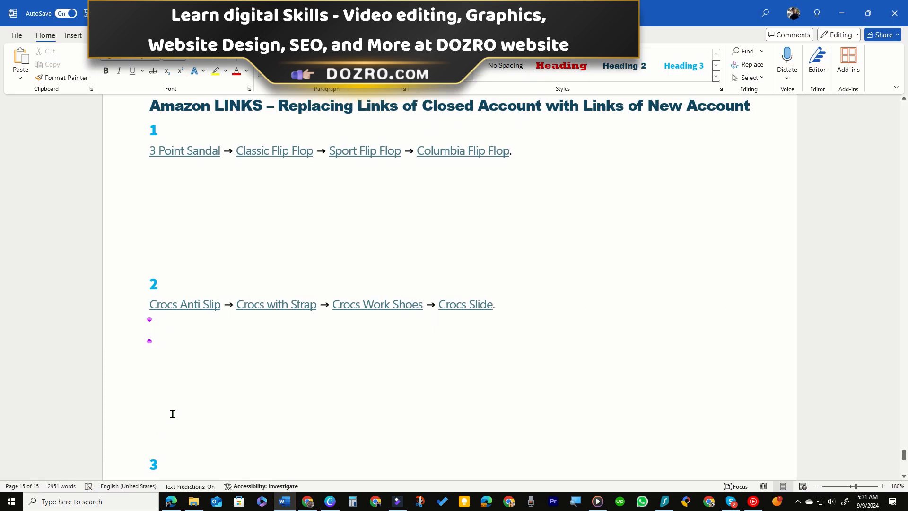
{"action": "scroll", "coordinate": [172, 414], "scroll_direction": "down", "scroll_amount": 3}
{"action": "right_click", "coordinate": [153, 367]}
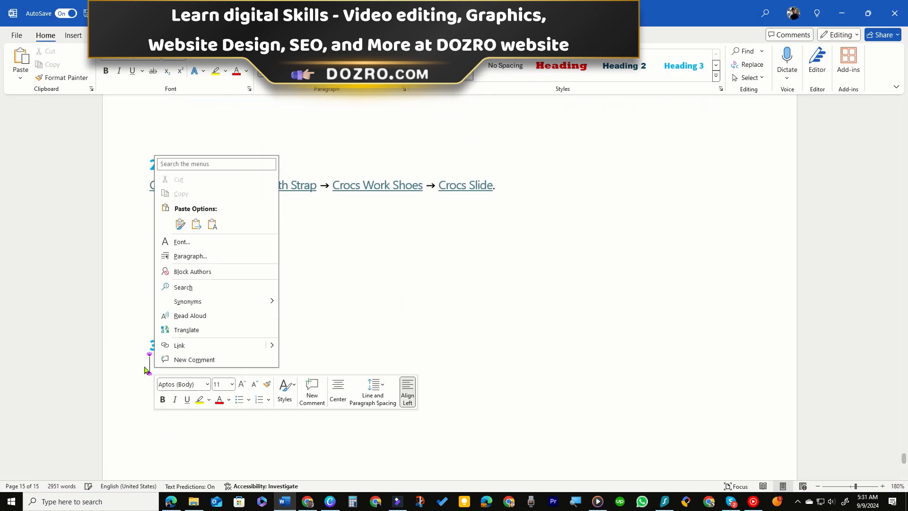
{"action": "left_click", "coordinate": [198, 231]}
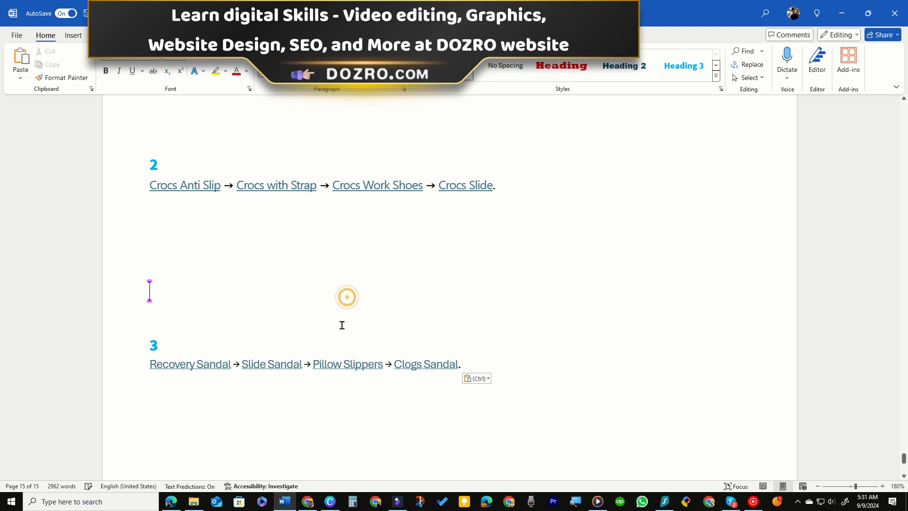
Paste the 3 Point Sandal hyperlink address as plain text below its links line and delete everything after B0B2GRP5NF
{"action": "scroll", "coordinate": [342, 325], "scroll_direction": "up", "scroll_amount": 5}
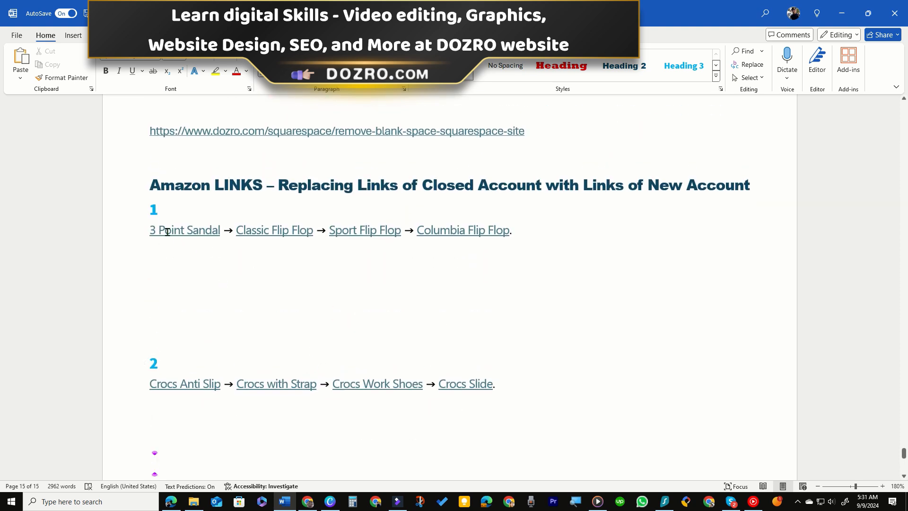
{"action": "right_click", "coordinate": [167, 232]}
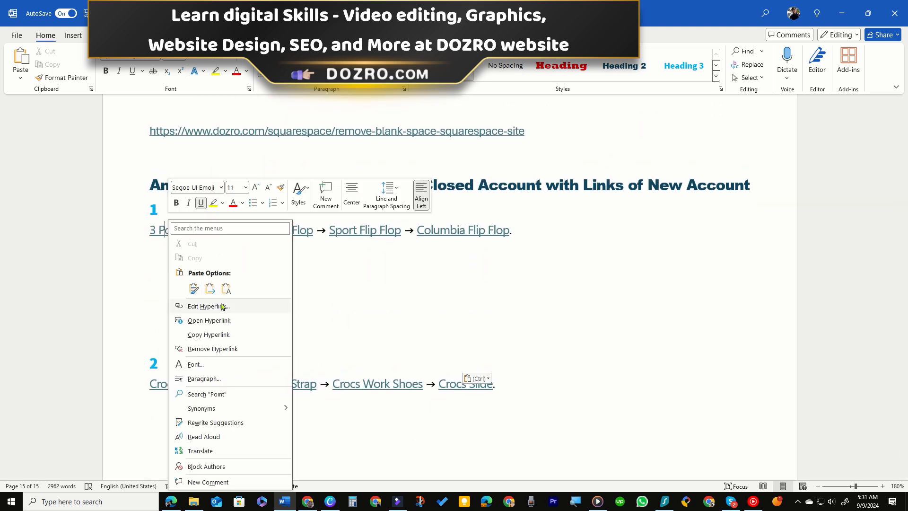
{"action": "left_click", "coordinate": [214, 336]}
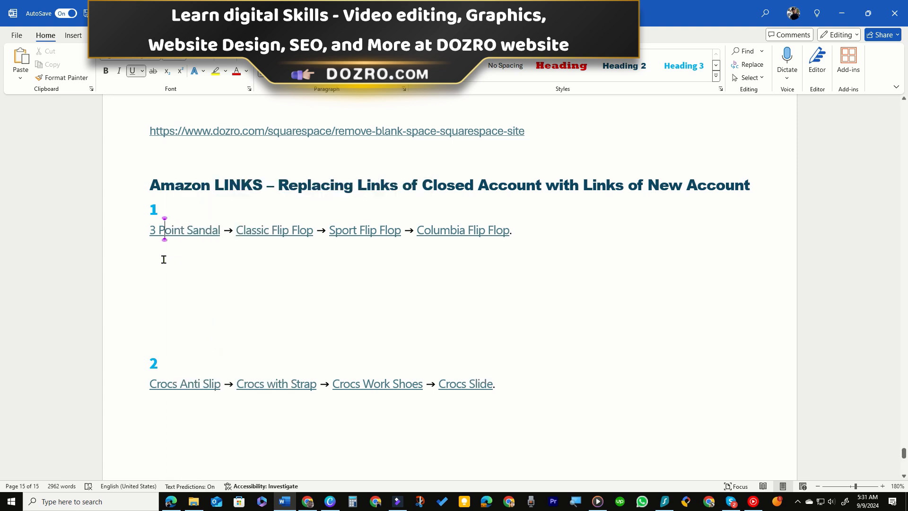
{"action": "left_click", "coordinate": [156, 255]}
{"action": "right_click", "coordinate": [158, 256]}
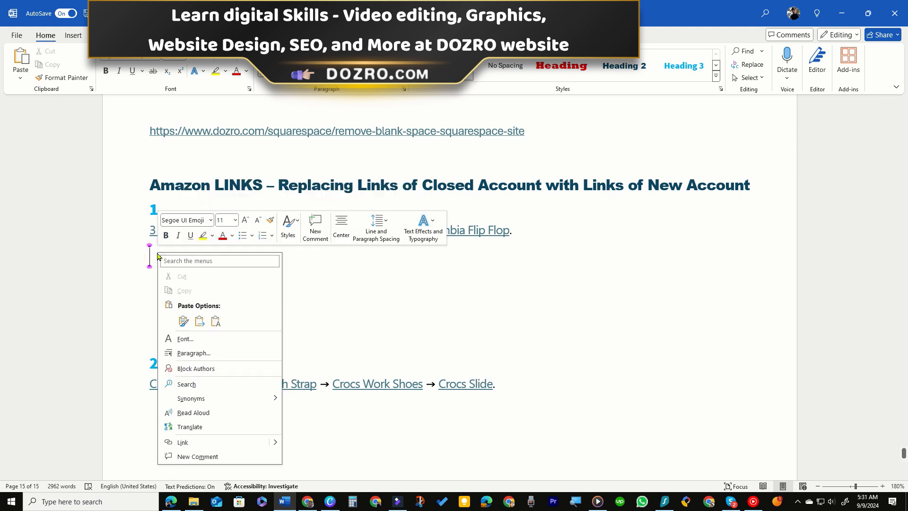
{"action": "left_click", "coordinate": [215, 321]}
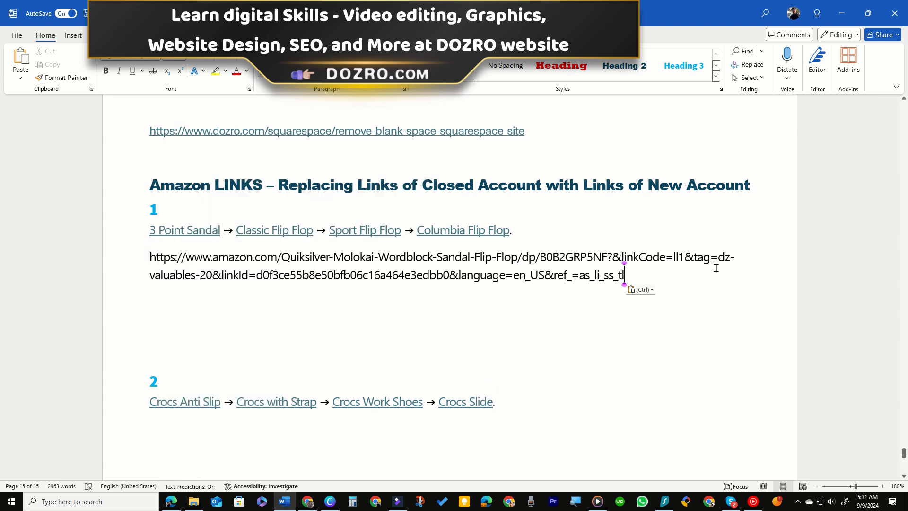
{"action": "mouse_move", "coordinate": [609, 257]}
{"action": "left_mouse_down"}
{"action": "mouse_move", "coordinate": [652, 260]}
{"action": "mouse_move", "coordinate": [655, 269]}
{"action": "mouse_move", "coordinate": [614, 268]}
{"action": "left_mouse_up"}
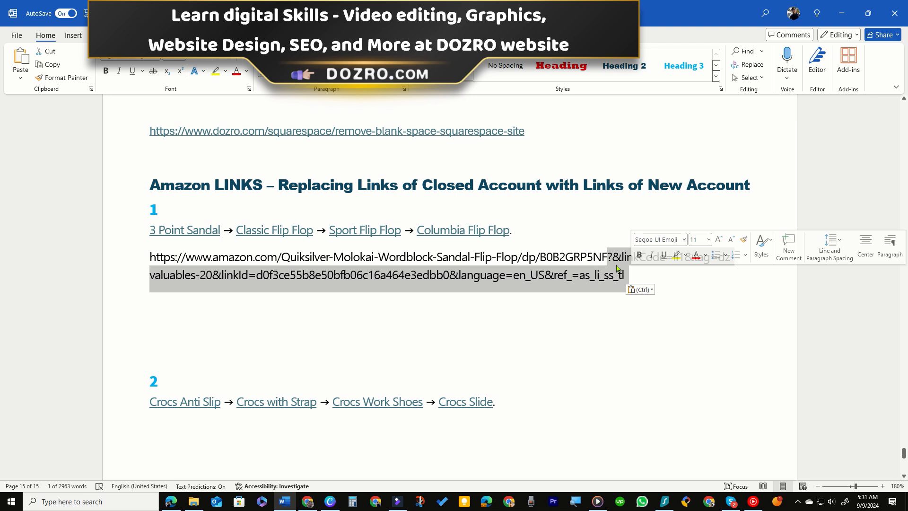
{"action": "key", "text": "Delete"}
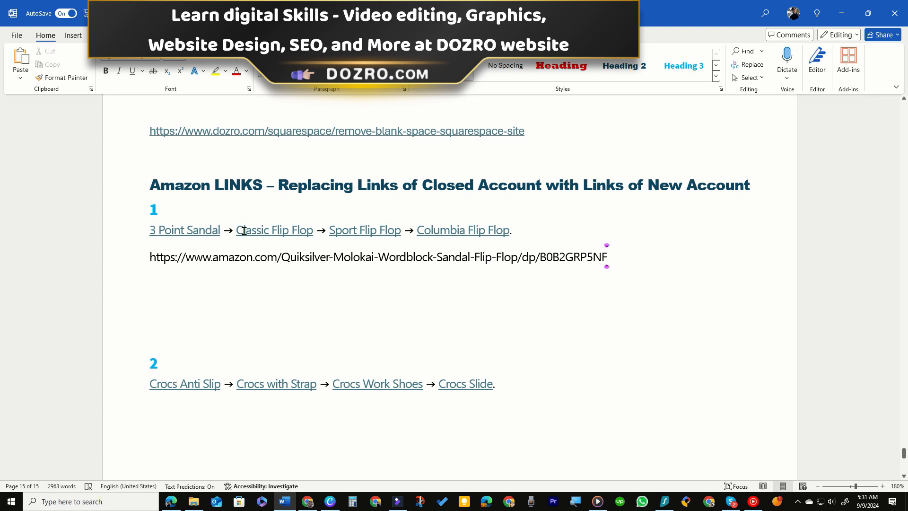
Paste the Classic Flip Flop hyperlink address as plain text on the next line and delete everything after B0CN37D8T2
{"action": "right_click", "coordinate": [244, 231]}
{"action": "left_click", "coordinate": [284, 335]}
{"action": "right_click", "coordinate": [163, 280]}
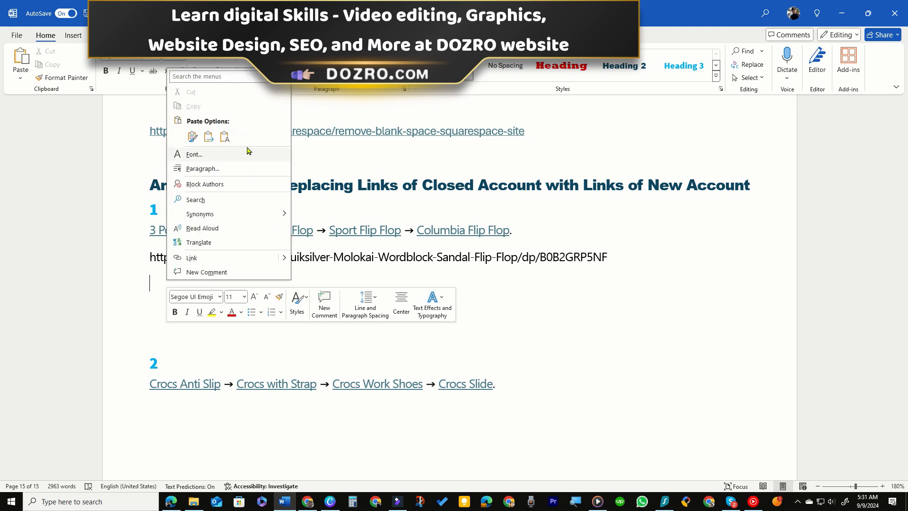
{"action": "left_click", "coordinate": [225, 137]}
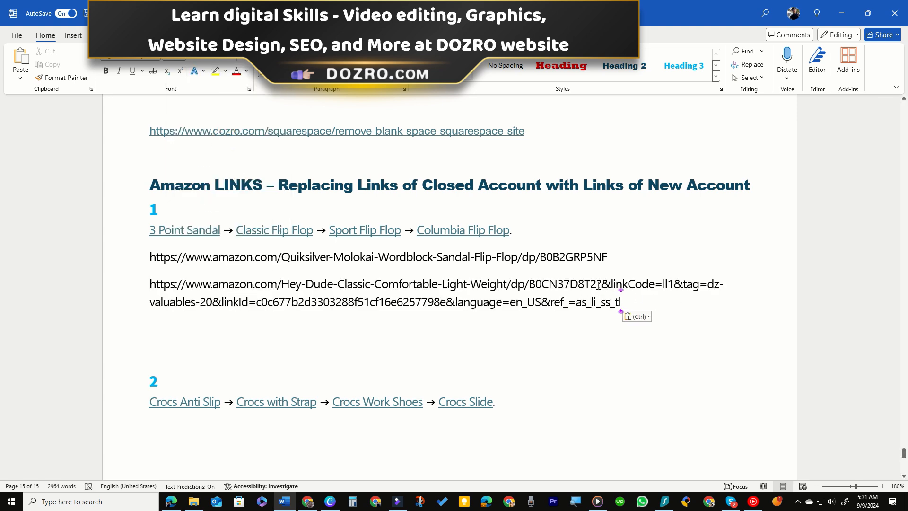
{"action": "left_click_drag", "start_coordinate": [598, 285], "coordinate": [632, 308]}
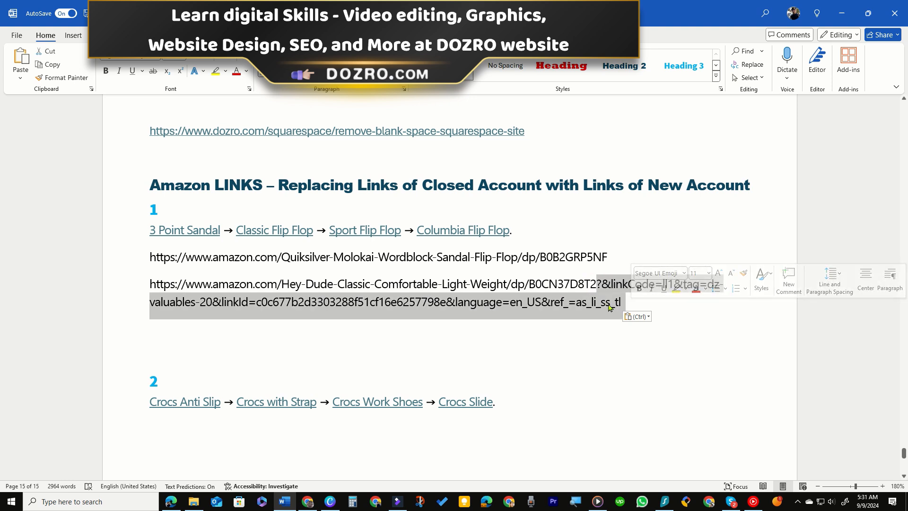
{"action": "key", "text": "Delete"}
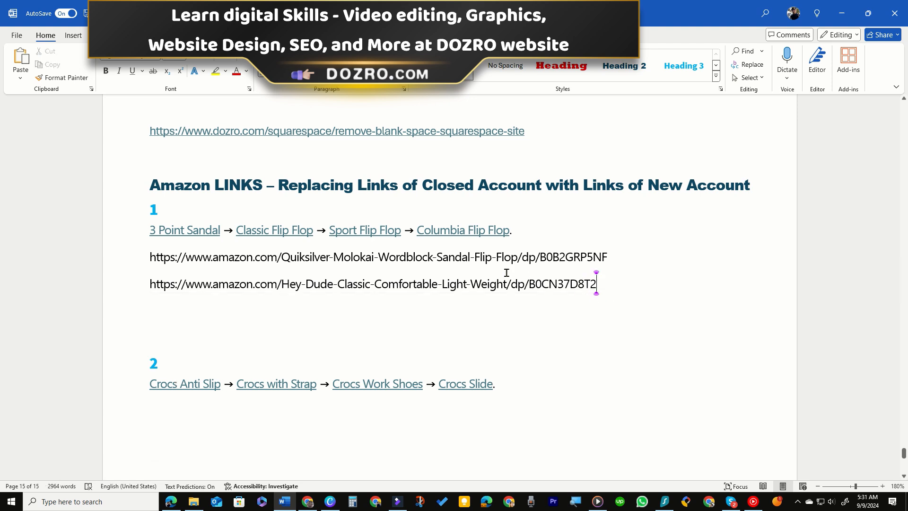
Paste the Sport Flip Flop hyperlink address as plain text below the previous address and delete everything after B0CCBS6Y8S
{"action": "right_click", "coordinate": [361, 232]}
{"action": "left_click", "coordinate": [405, 335]}
{"action": "right_click", "coordinate": [157, 304]}
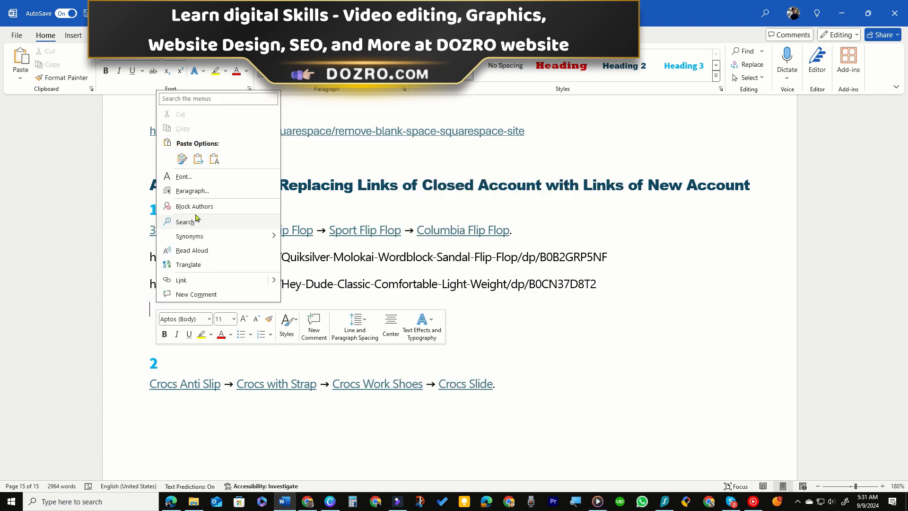
{"action": "left_click", "coordinate": [215, 160]}
{"action": "left_click_drag", "start_coordinate": [516, 310], "coordinate": [615, 334]}
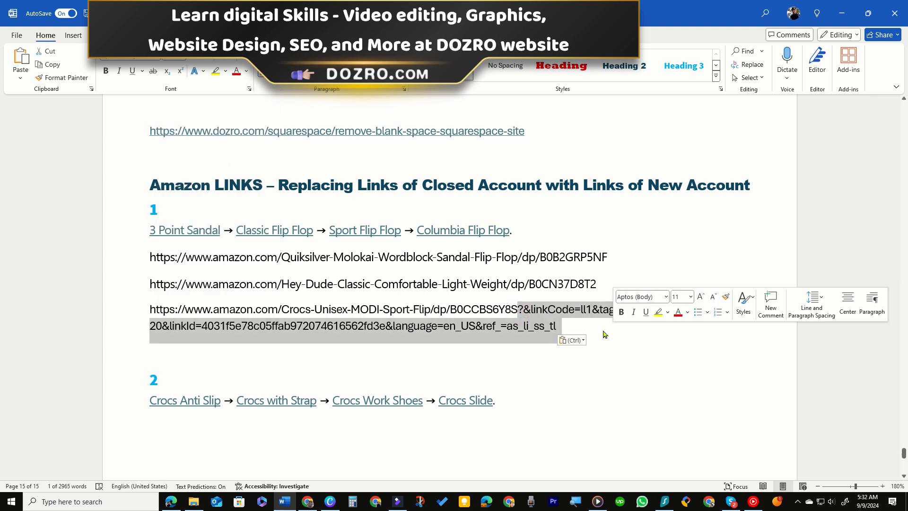
{"action": "key", "text": "Delete"}
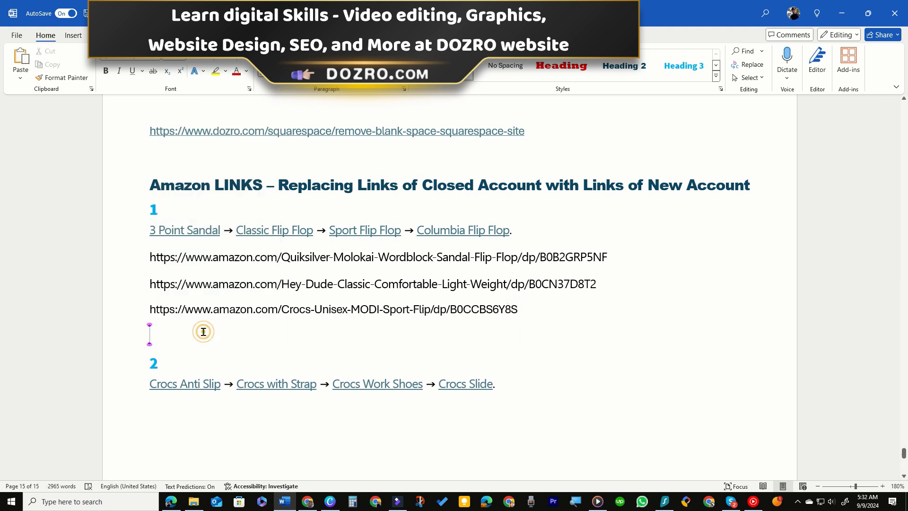
Add a blank line before heading 2, paste the Columbia Flip Flop hyperlink address under section 1, and delete everything after B07RGM3DXJ
{"action": "key", "text": "Return"}
{"action": "right_click", "coordinate": [450, 230]}
{"action": "left_click", "coordinate": [492, 335]}
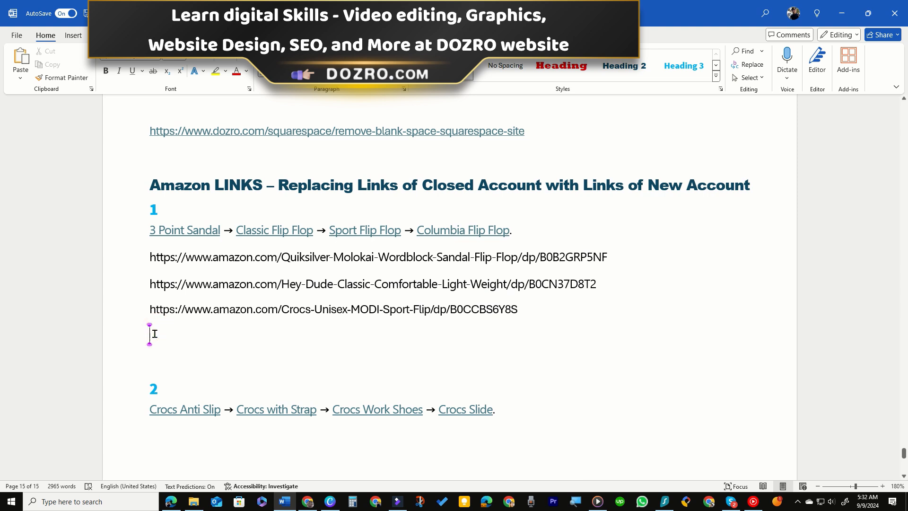
{"action": "key", "text": "ctrl+v"}
{"action": "left_click_drag", "start_coordinate": [547, 336], "coordinate": [561, 352]}
{"action": "key", "text": "Delete"}
Paste the Crocs Anti Slip hyperlink address below the section 2 links line and delete everything after B000ZP6MMU
{"action": "scroll", "coordinate": [203, 301], "scroll_direction": "down", "scroll_amount": 2}
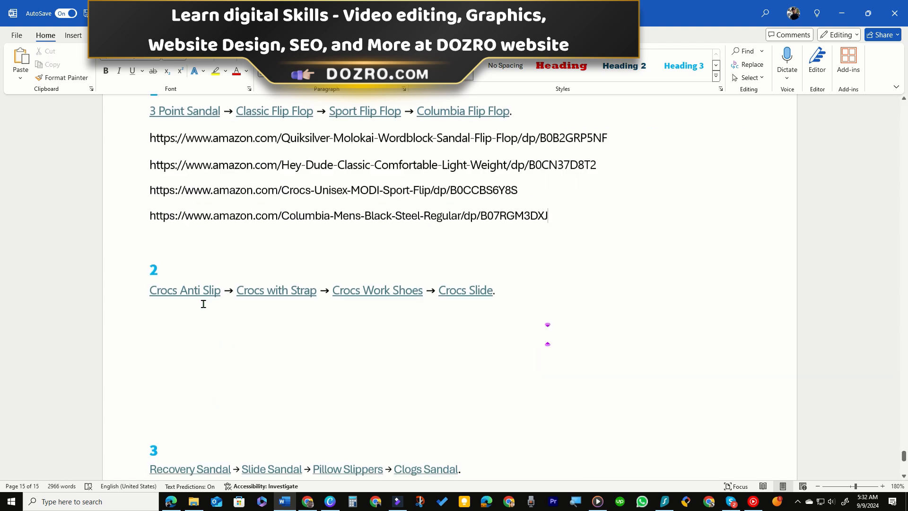
{"action": "right_click", "coordinate": [188, 290]}
{"action": "left_click", "coordinate": [230, 137]}
{"action": "left_click", "coordinate": [152, 317]}
{"action": "key", "text": "ctrl+v"}
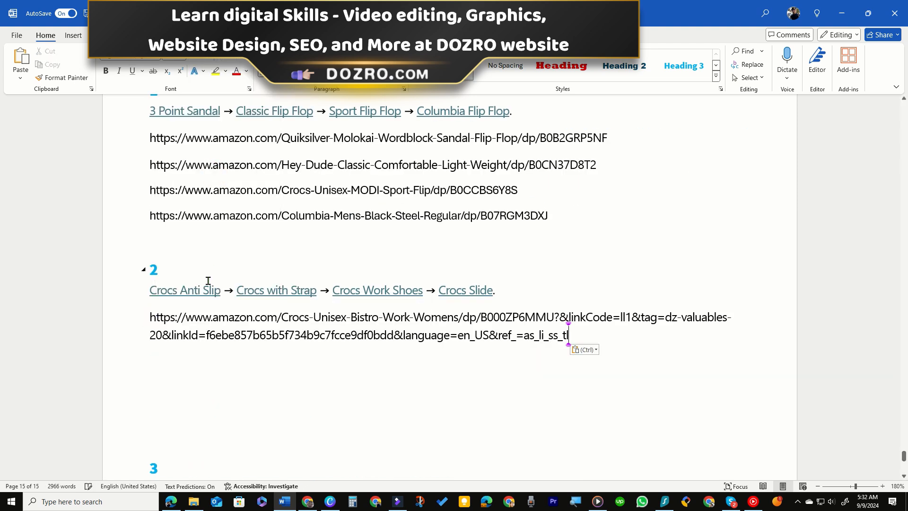
{"action": "left_click_drag", "start_coordinate": [555, 317], "coordinate": [573, 337]}
{"action": "key", "text": "Delete"}
Copy the Crocs with Strap hyperlink address and paste it below the Crocs Anti Slip address in section 2
{"action": "right_click", "coordinate": [258, 291]}
{"action": "left_click", "coordinate": [301, 138]}
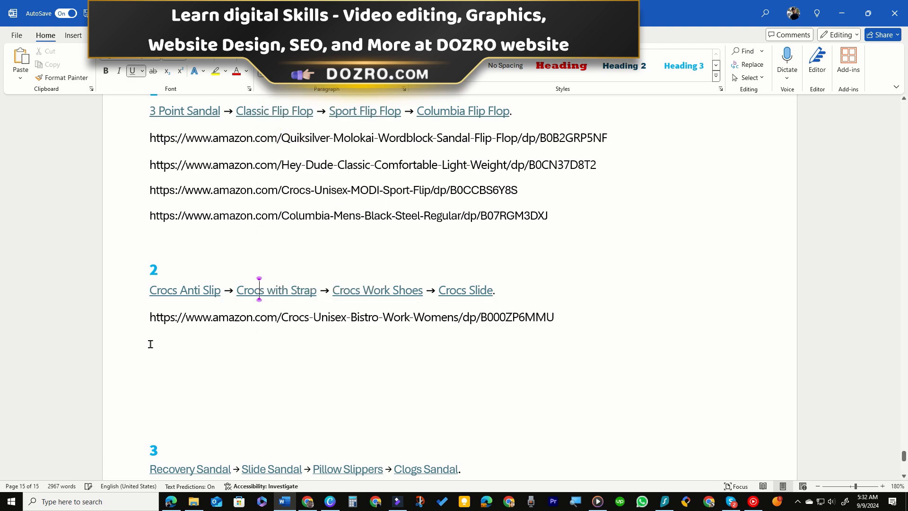
{"action": "left_click", "coordinate": [153, 343]}
{"action": "right_click", "coordinate": [156, 340]}
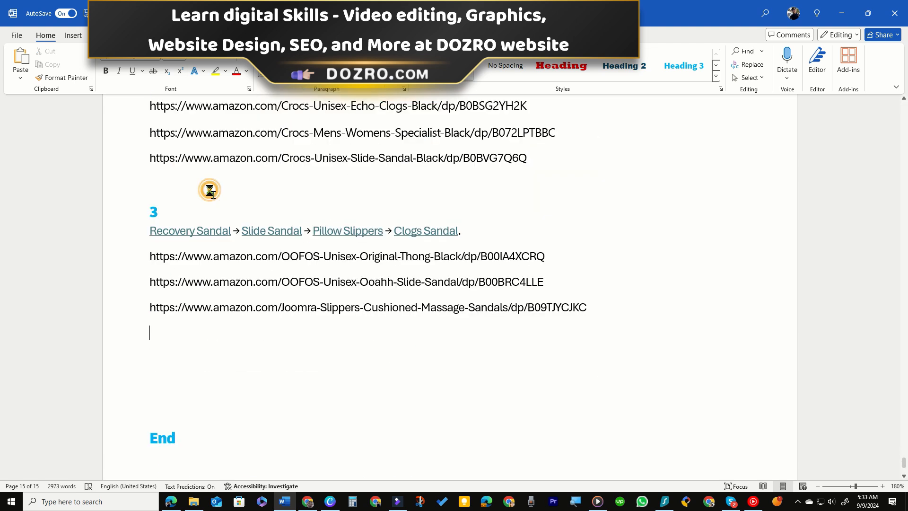
Paste the Clogs Sandal hyperlink address on the empty line in section 3 and delete everything after B0D3VGQ5YB
{"action": "key", "text": "ctrl+v"}
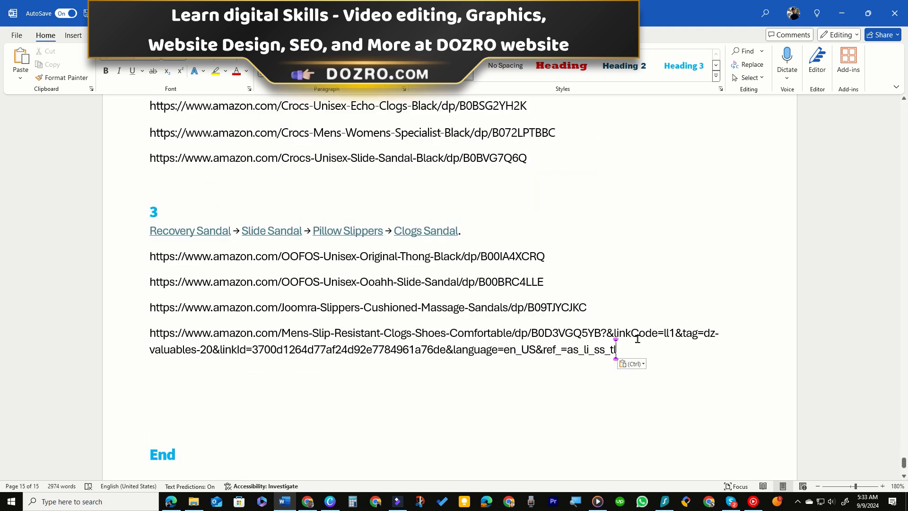
{"action": "left_click_drag", "start_coordinate": [602, 334], "coordinate": [634, 348]}
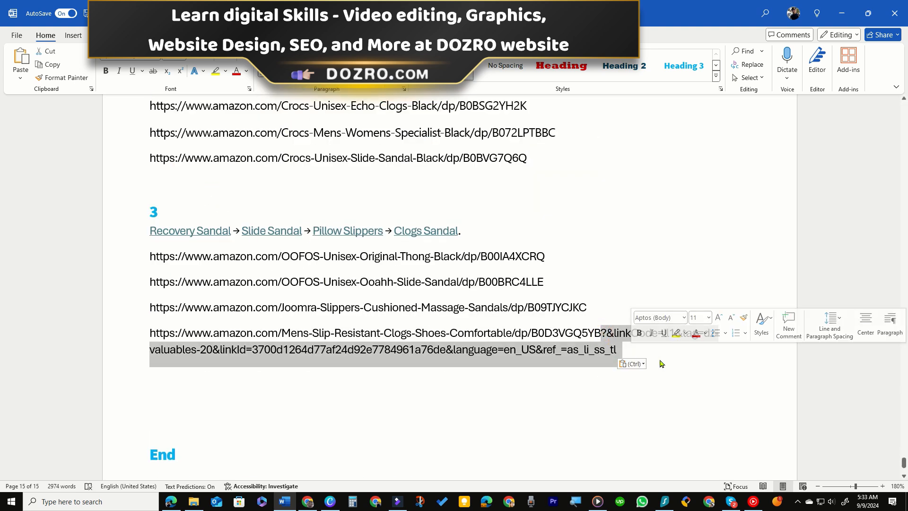
{"action": "key", "text": "Delete"}
Copy the Quiksilver sandal address from section 1 and load it in Edge, replacing the Amazon Best Sellers page
{"action": "scroll", "coordinate": [477, 263], "scroll_direction": "up", "scroll_amount": 6}
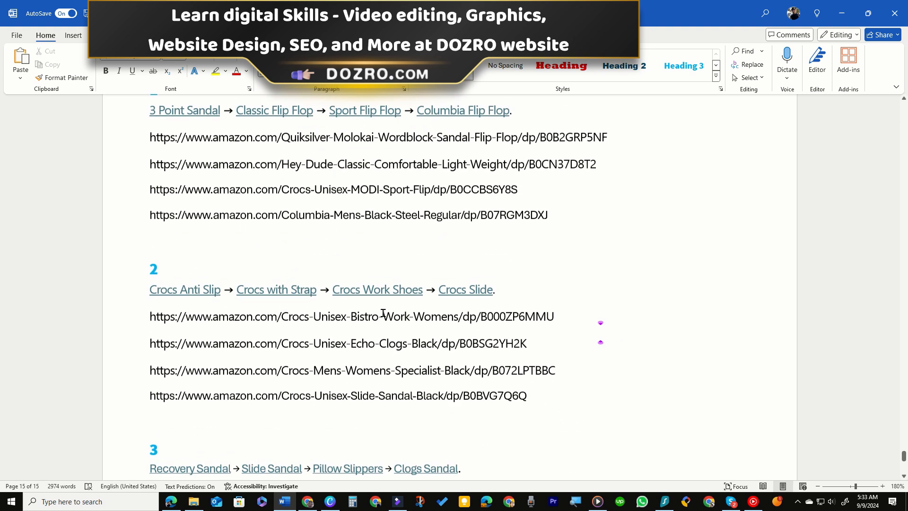
{"action": "left_click_drag", "start_coordinate": [151, 178], "coordinate": [615, 178]}
{"action": "right_click", "coordinate": [560, 179]}
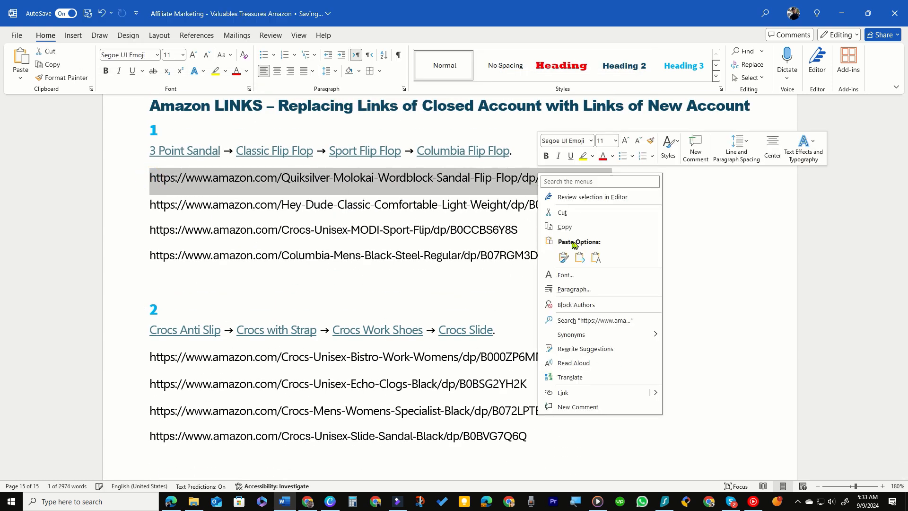
{"action": "left_click", "coordinate": [574, 229]}
{"action": "left_click", "coordinate": [171, 502]}
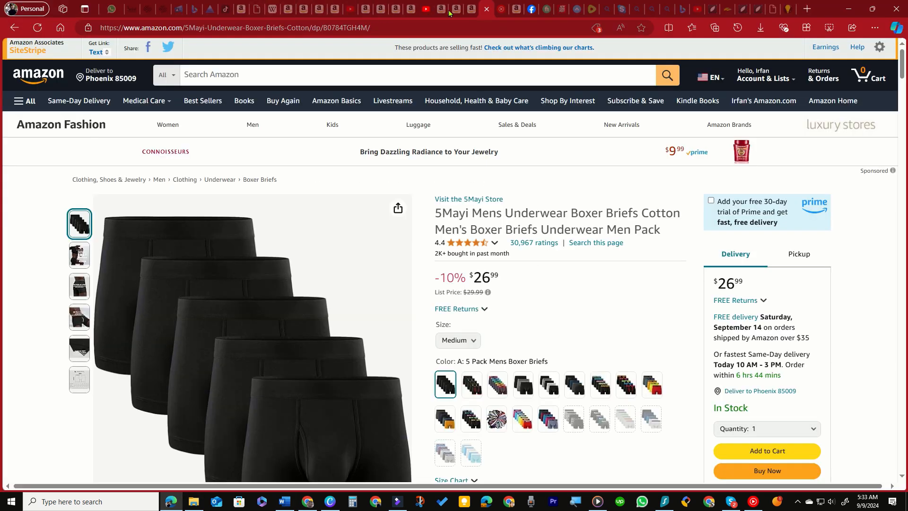
{"action": "left_click", "coordinate": [287, 10]}
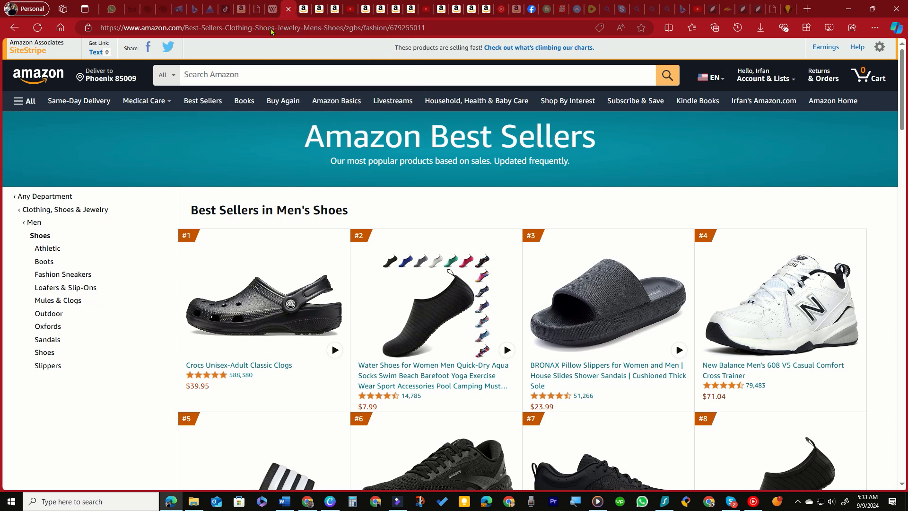
{"action": "left_click", "coordinate": [436, 28]}
{"action": "right_click", "coordinate": [366, 29]}
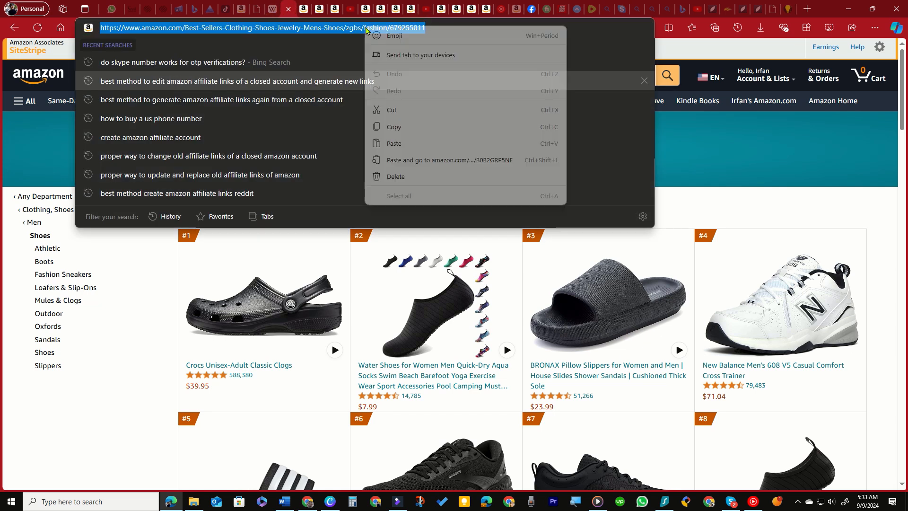
{"action": "left_click", "coordinate": [394, 143]}
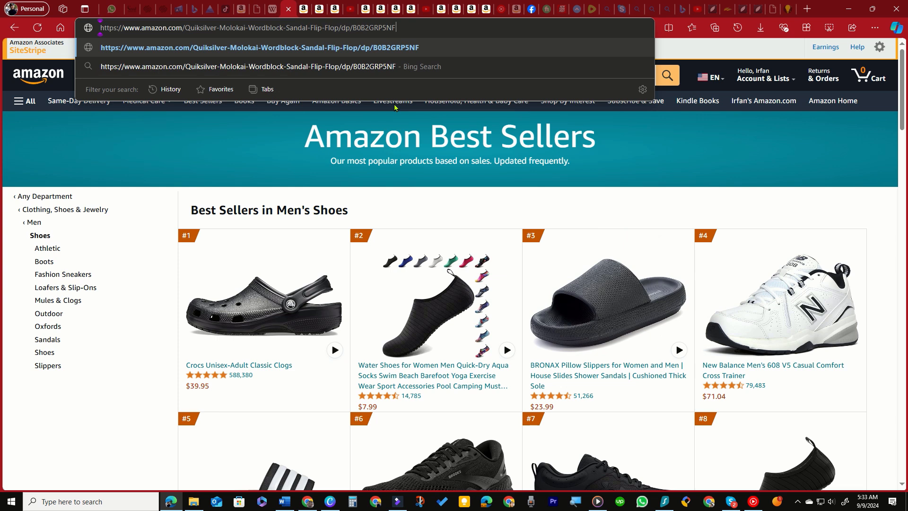
{"action": "key", "text": "Return"}
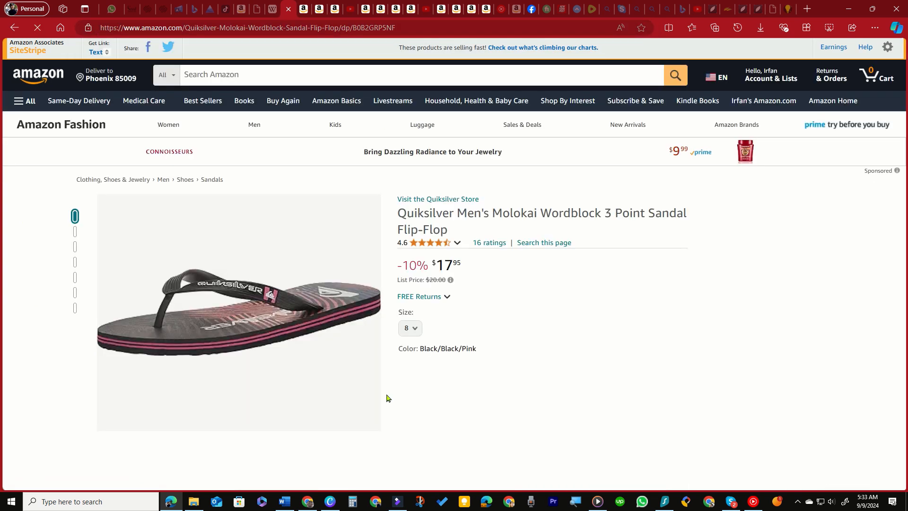
Copy the Hey Dude address from the Word document and load it in Edge's next Amazon tab, replacing the Carhartt cap page
{"action": "left_click", "coordinate": [284, 502]}
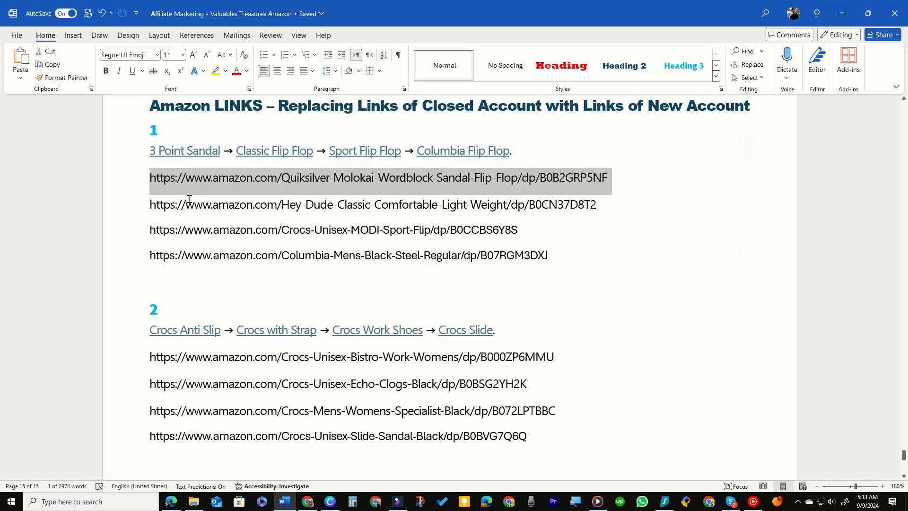
{"action": "left_click_drag", "start_coordinate": [151, 204], "coordinate": [558, 204]}
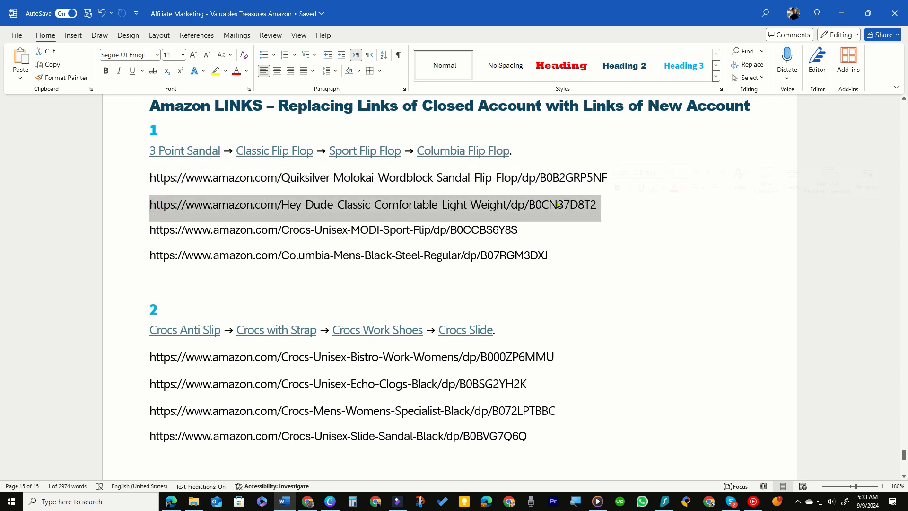
{"action": "right_click", "coordinate": [558, 207]}
{"action": "left_click", "coordinate": [583, 240]}
{"action": "left_click", "coordinate": [285, 504]}
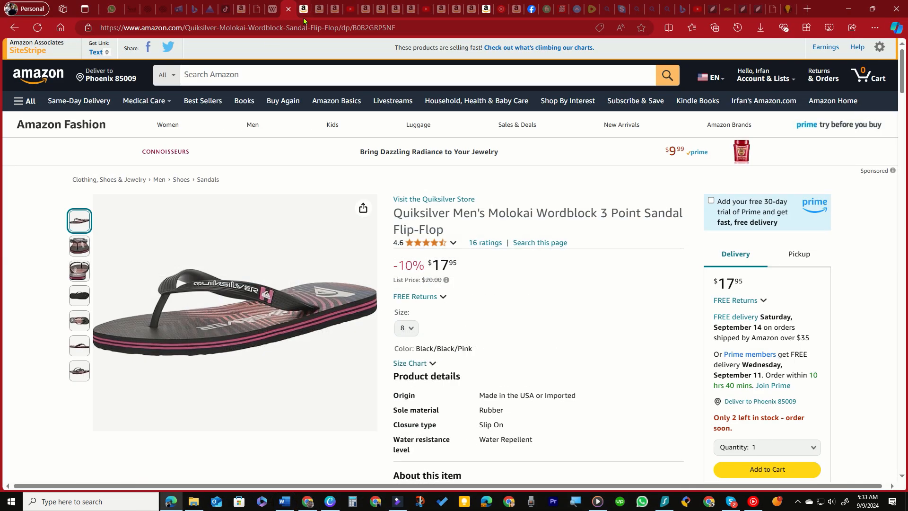
{"action": "left_click", "coordinate": [303, 10]}
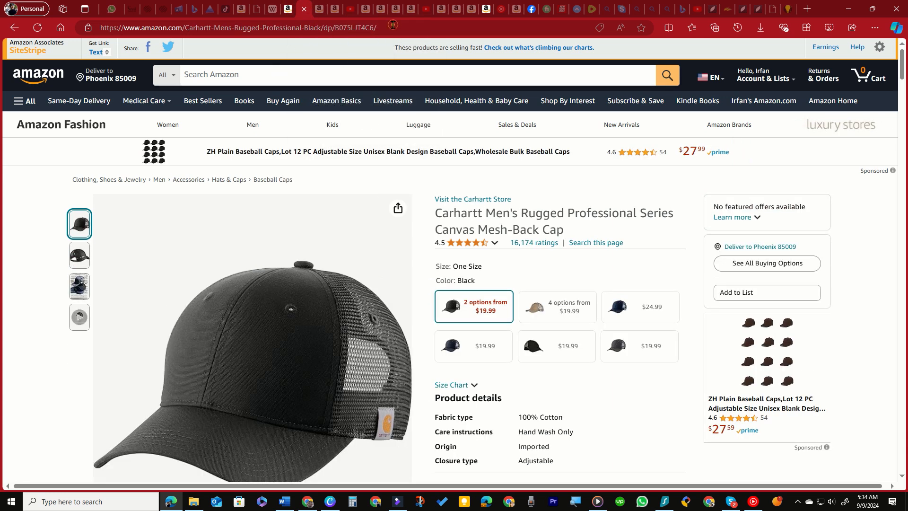
{"action": "left_click", "coordinate": [393, 27]}
{"action": "right_click", "coordinate": [330, 26]}
{"action": "left_click", "coordinate": [361, 141]}
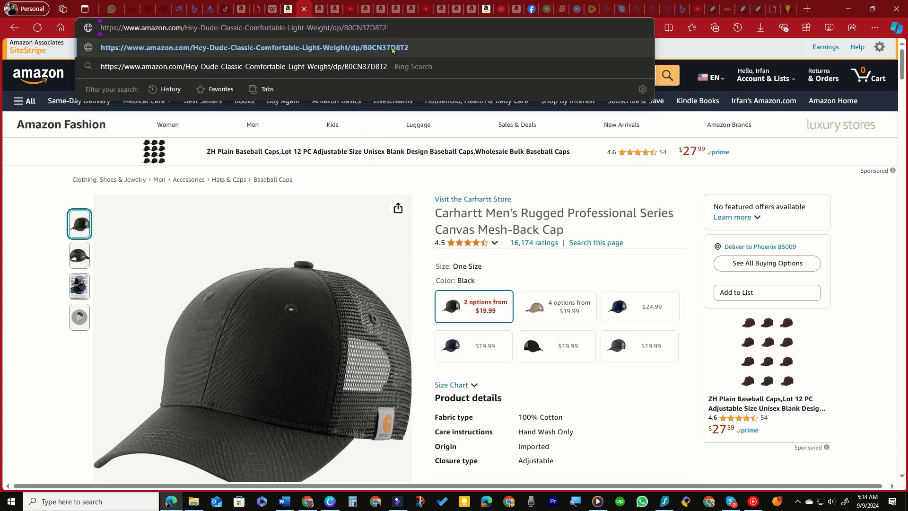
{"action": "left_click", "coordinate": [398, 46]}
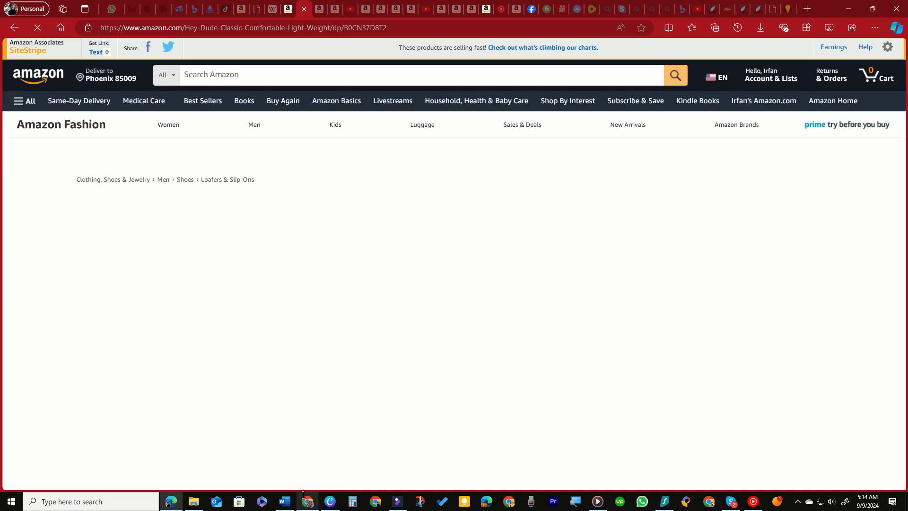
Copy the Crocs MODI Sport Flip address from Word and load it in Edge in place of the Belfry fedora page
{"action": "left_click", "coordinate": [285, 502]}
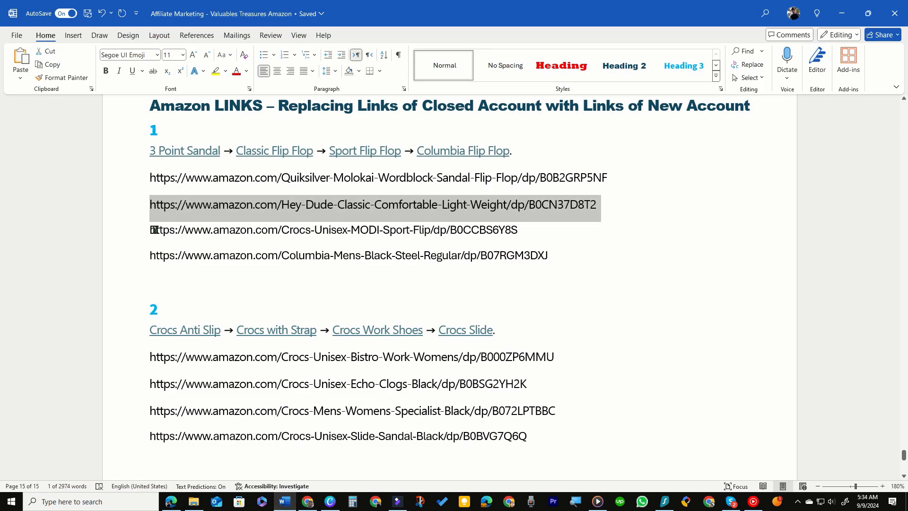
{"action": "left_click_drag", "start_coordinate": [152, 231], "coordinate": [529, 231]}
{"action": "right_click", "coordinate": [476, 237]}
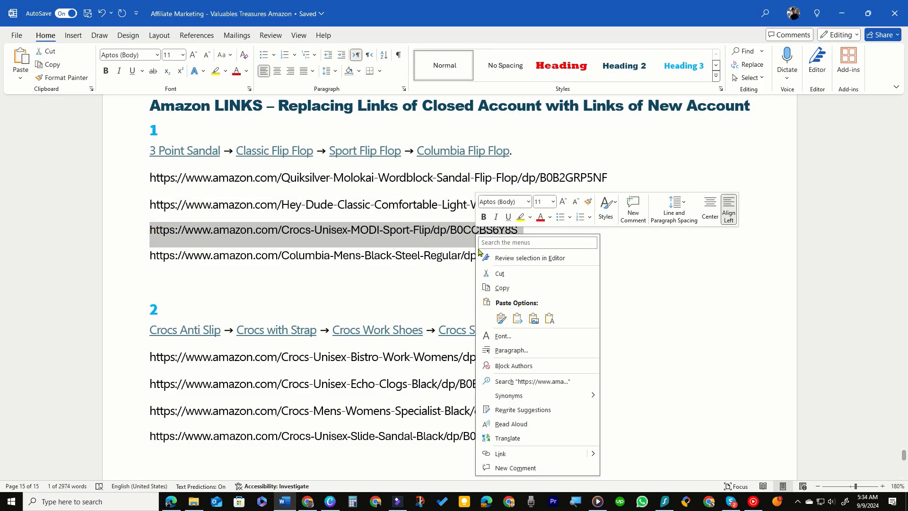
{"action": "left_click", "coordinate": [505, 286]}
{"action": "left_click", "coordinate": [167, 504]}
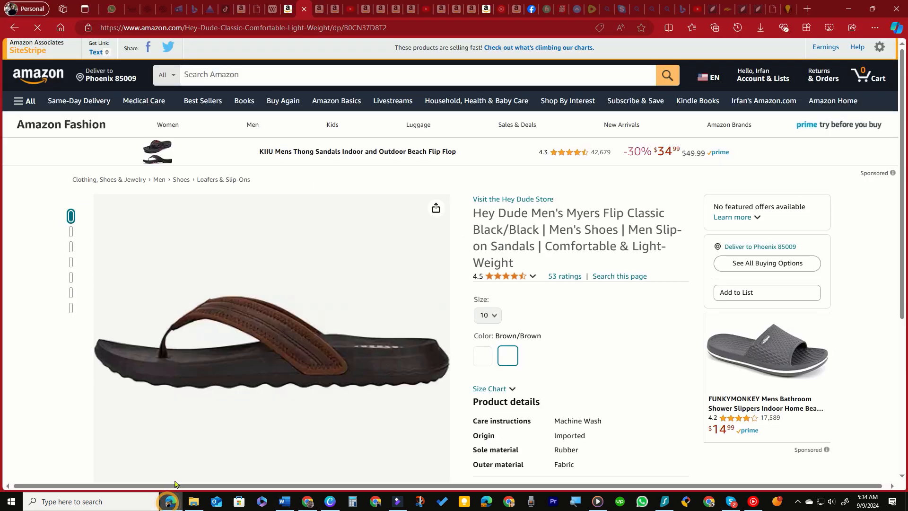
{"action": "left_click", "coordinate": [319, 14]}
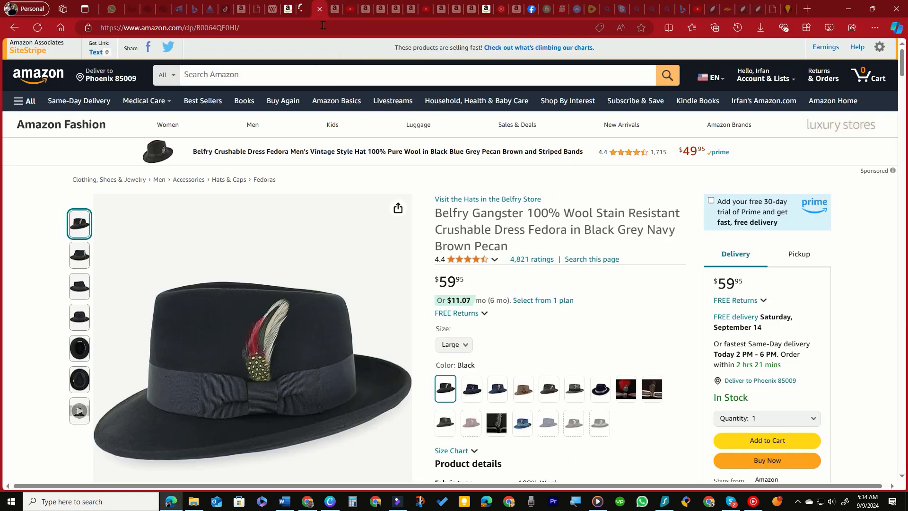
{"action": "left_click", "coordinate": [216, 28]}
{"action": "right_click", "coordinate": [222, 27]}
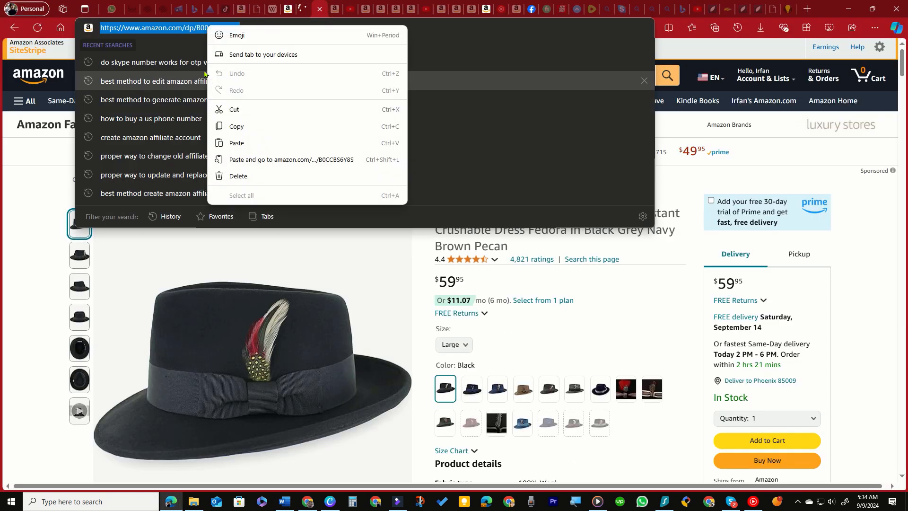
{"action": "left_click", "coordinate": [239, 141]}
{"action": "key", "text": "Return"}
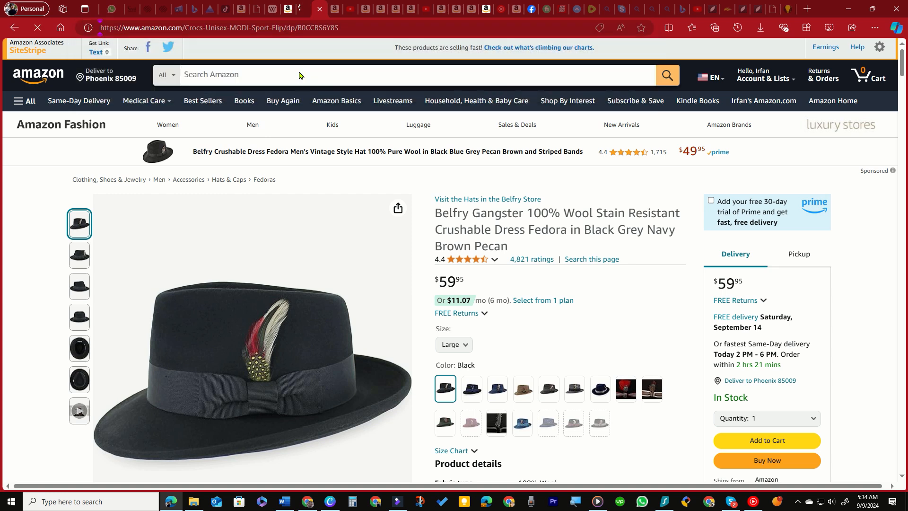
Copy the Columbia address from section 1 in Word and load it in Edge in place of the Fist Bump cap page
{"action": "key", "text": "alt+Tab"}
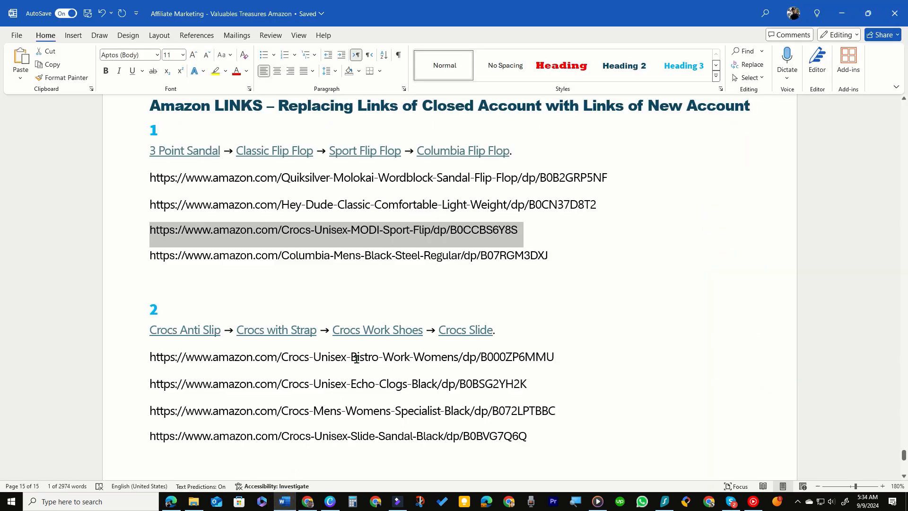
{"action": "left_click_drag", "start_coordinate": [152, 257], "coordinate": [491, 257]}
{"action": "right_click", "coordinate": [490, 258]}
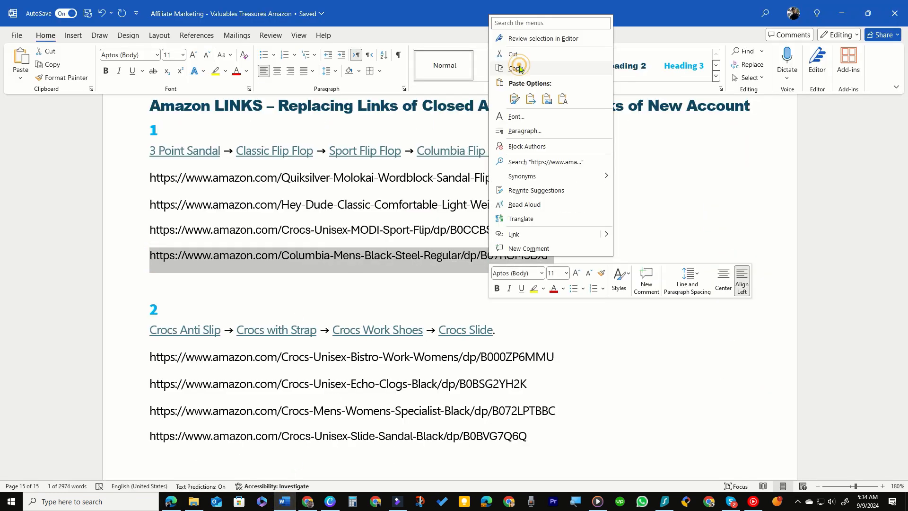
{"action": "left_click", "coordinate": [519, 68]}
{"action": "key", "text": "alt+Tab"}
{"action": "left_click", "coordinate": [333, 8]}
{"action": "right_click", "coordinate": [383, 28]}
{"action": "left_click", "coordinate": [386, 83]}
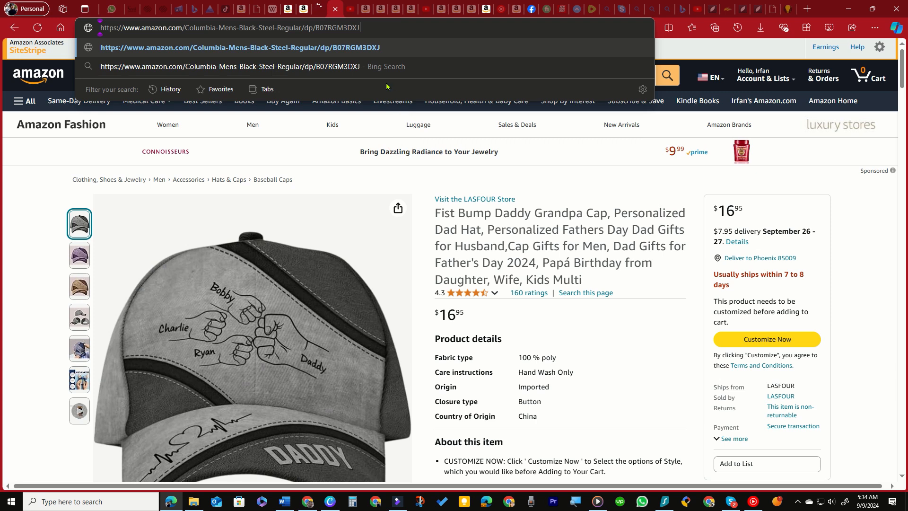
{"action": "key", "text": "Return"}
Copy the Crocs Bistro address from section 2 in Word and load it in Edge in place of the Russell Athletic page
{"action": "left_click", "coordinate": [284, 502]}
{"action": "scroll", "coordinate": [331, 284], "scroll_direction": "down", "scroll_amount": 3}
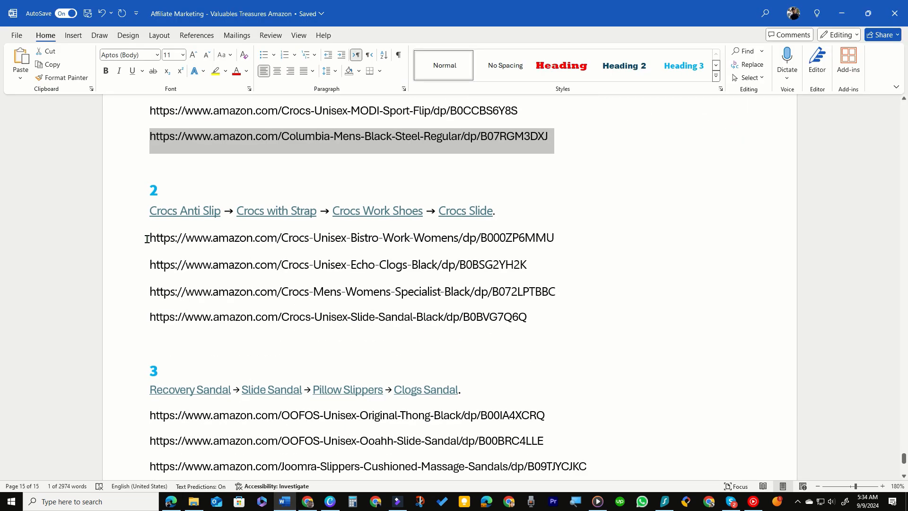
{"action": "left_click_drag", "start_coordinate": [149, 237], "coordinate": [554, 238]}
{"action": "left_click", "coordinate": [171, 501]}
{"action": "left_click", "coordinate": [365, 10]}
{"action": "left_click", "coordinate": [407, 23]}
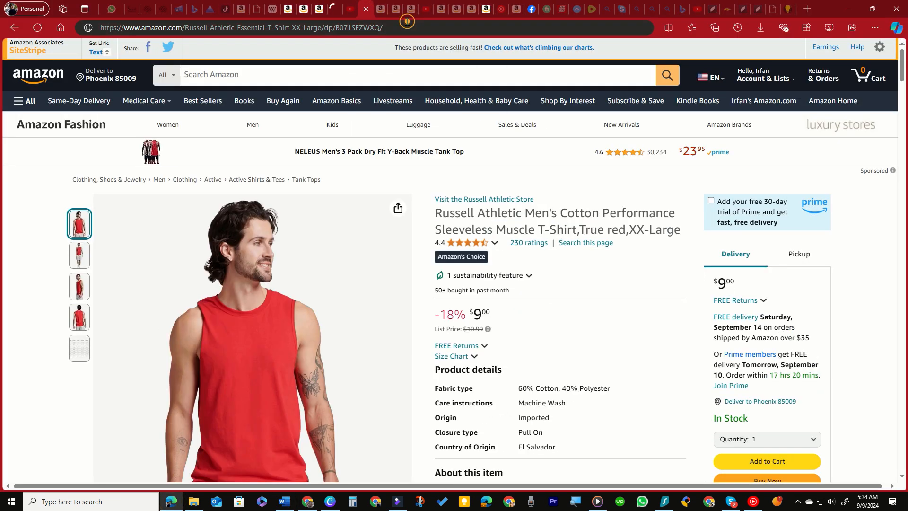
{"action": "right_click", "coordinate": [341, 27]}
{"action": "left_click", "coordinate": [374, 145]}
{"action": "key", "text": "Return"}
Copy the Crocs Echo Clogs address from section 2 in Word and load it in Edge in place of the Wrangler jeans page
{"action": "left_click", "coordinate": [286, 501]}
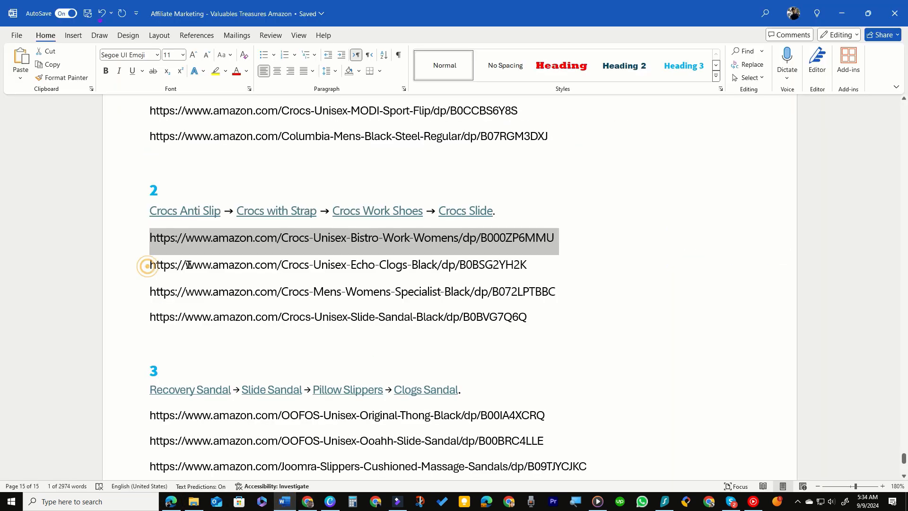
{"action": "left_click_drag", "start_coordinate": [148, 266], "coordinate": [478, 265]}
{"action": "right_click", "coordinate": [477, 264]}
{"action": "left_click", "coordinate": [505, 74]}
{"action": "left_click", "coordinate": [171, 500]}
{"action": "left_click", "coordinate": [382, 11]}
{"action": "left_click", "coordinate": [413, 26]}
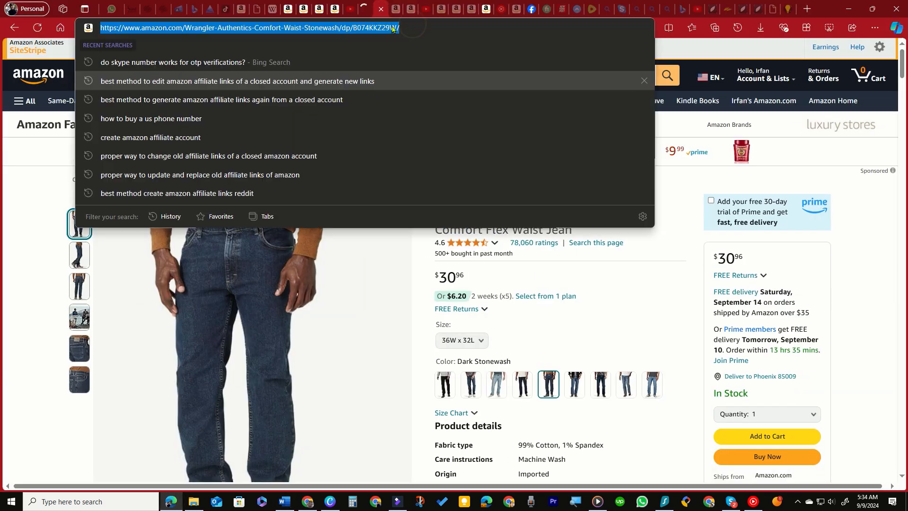
{"action": "key", "text": "ctrl+v"}
{"action": "key", "text": "Return"}
Switch to Word and select the Crocs Specialist address ending in B072LPTBBC in section 2
{"action": "left_click", "coordinate": [286, 500]}
{"action": "left_click_drag", "start_coordinate": [150, 292], "coordinate": [575, 289]}
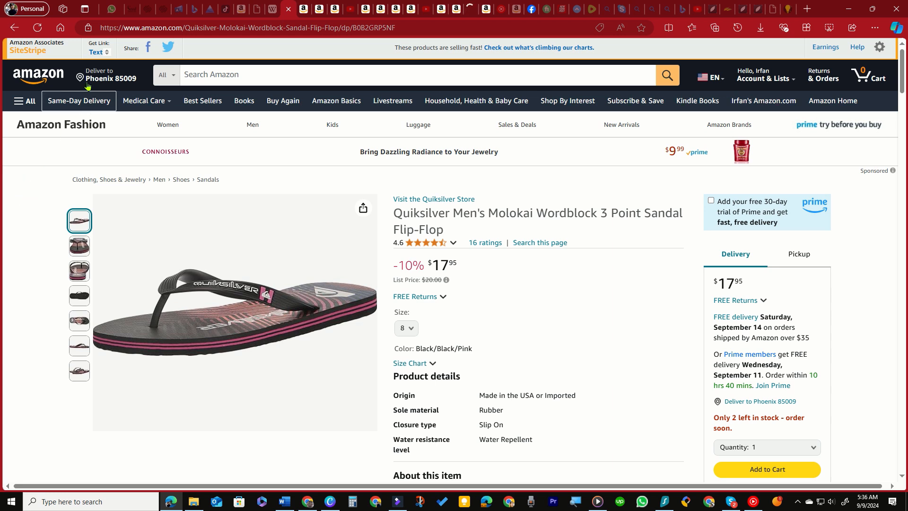
Generate a SiteStripe text link for the Quiksilver sandal page, choose the full link format, and copy it
{"action": "left_click", "coordinate": [96, 53]}
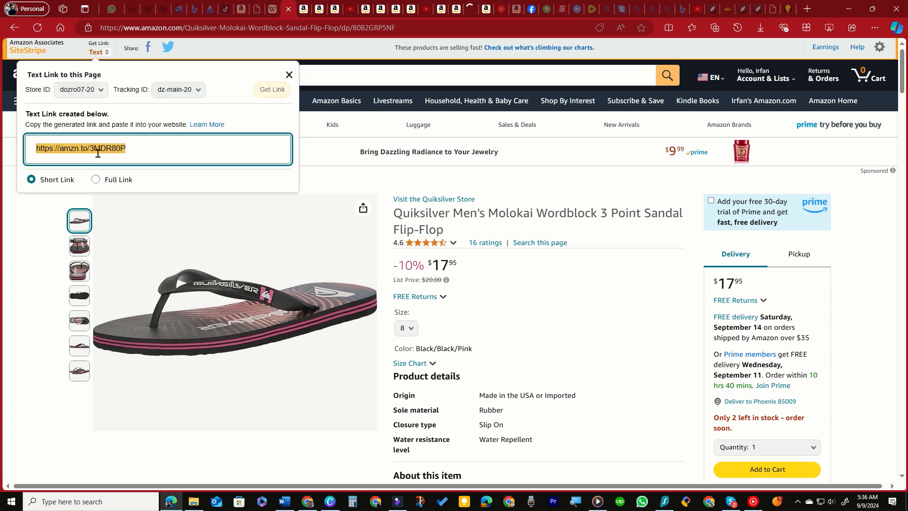
{"action": "left_click", "coordinate": [95, 180]}
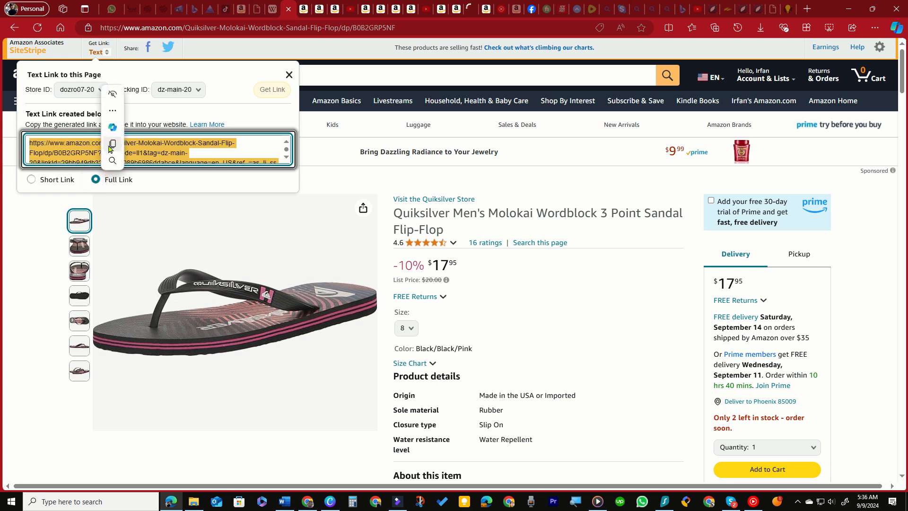
{"action": "left_click", "coordinate": [113, 143]}
Switch to the Squarespace page in Chrome and link the text "3 Point Sandal" to the copied Quiksilver affiliate address
{"action": "left_click", "coordinate": [306, 502]}
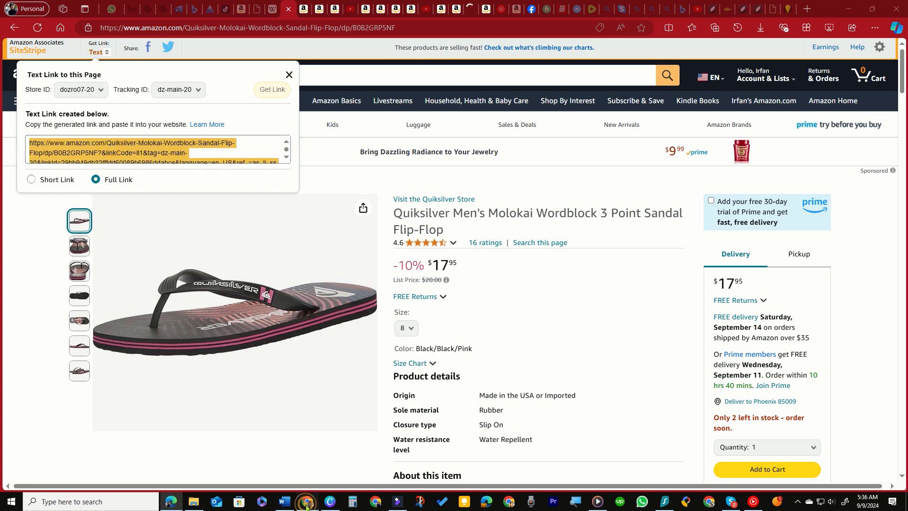
{"action": "left_click", "coordinate": [184, 338]}
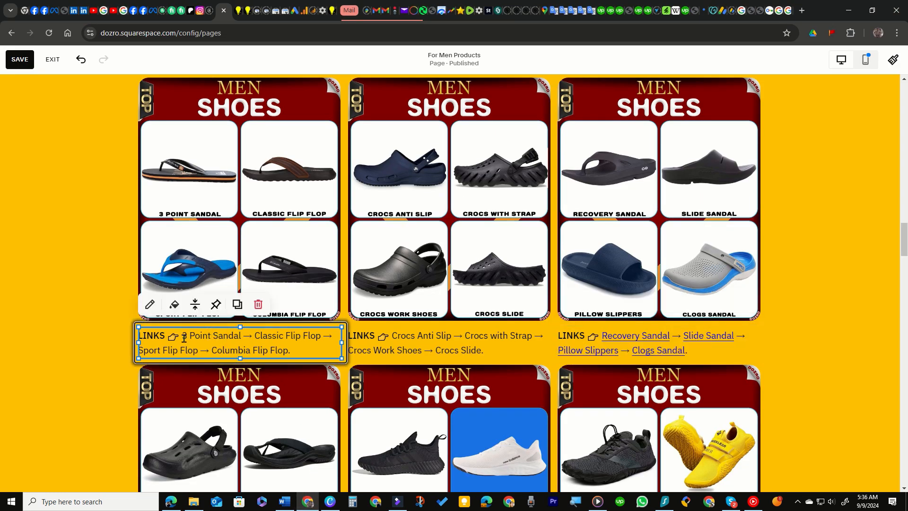
{"action": "left_click_drag", "start_coordinate": [182, 337], "coordinate": [242, 336]}
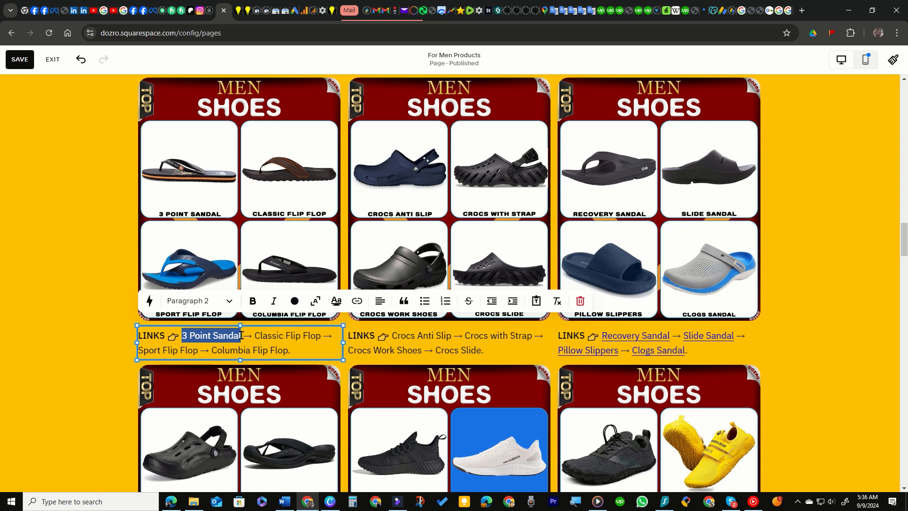
{"action": "left_click", "coordinate": [356, 301]}
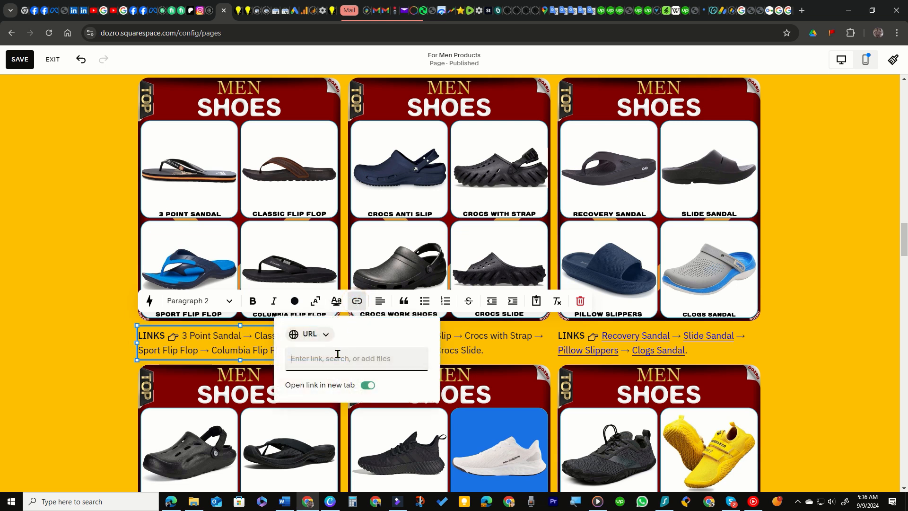
{"action": "right_click", "coordinate": [332, 360]}
{"action": "left_click", "coordinate": [359, 233]}
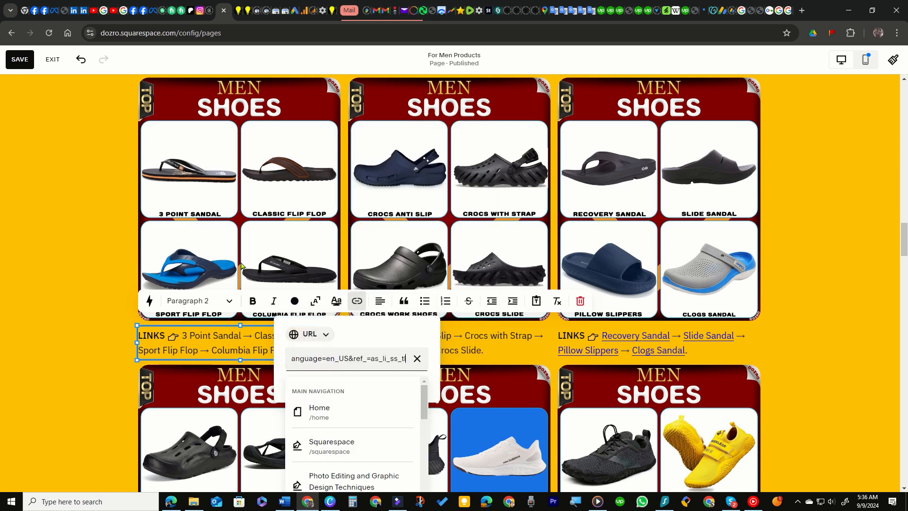
{"action": "left_click", "coordinate": [86, 217]}
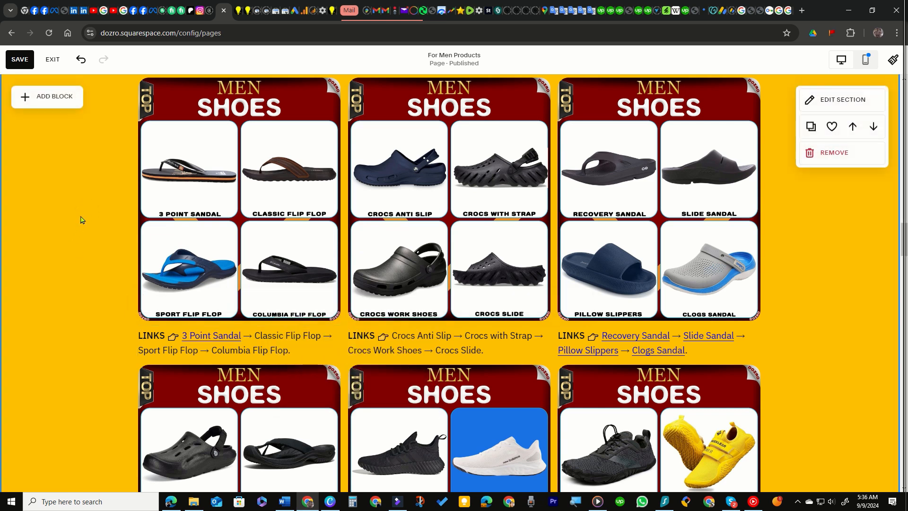
Back in Edge, generate a SiteStripe text link for the Hey Dude flip-flop page, choose the full link format, and copy it
{"action": "left_click", "coordinate": [171, 502]}
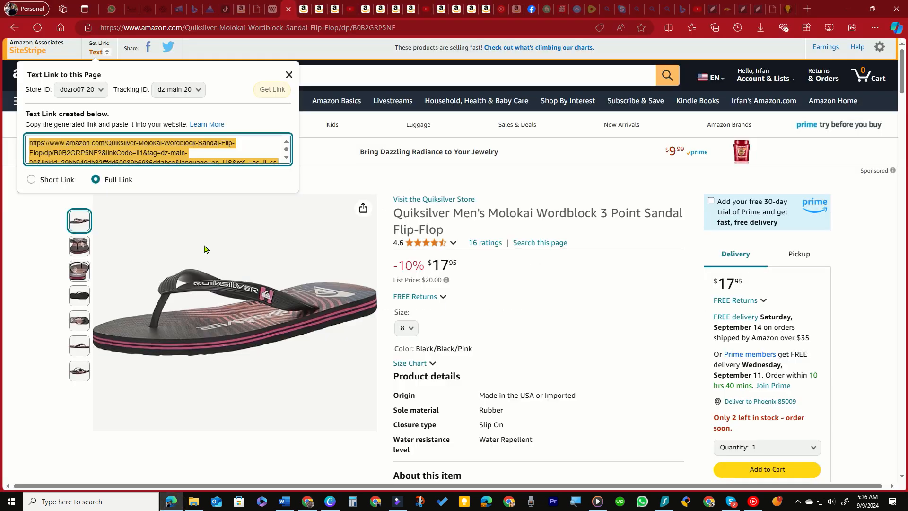
{"action": "left_click", "coordinate": [304, 10]}
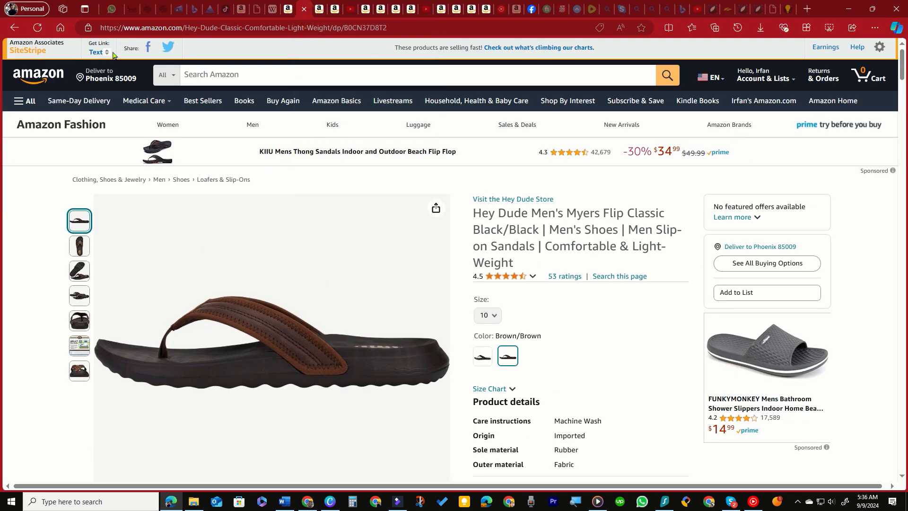
{"action": "left_click", "coordinate": [96, 50]}
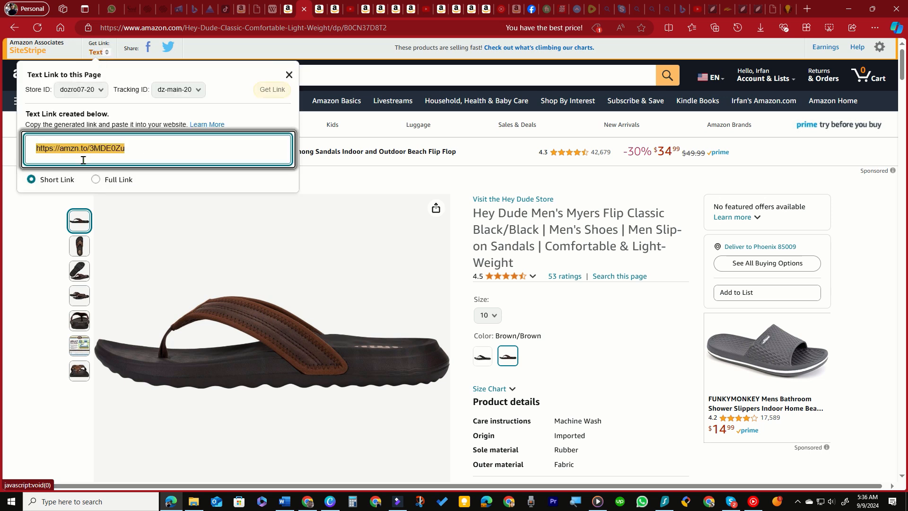
{"action": "left_click", "coordinate": [96, 180]}
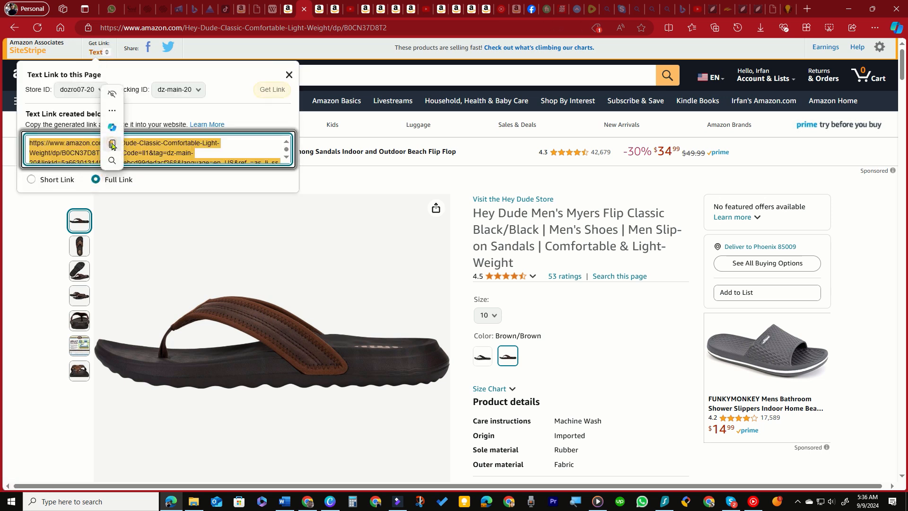
{"action": "left_click", "coordinate": [112, 145]}
Switch to the Squarespace page in Chrome and link the text "Classic Flip Flop" to the copied Hey Dude affiliate address
{"action": "left_click", "coordinate": [308, 501]}
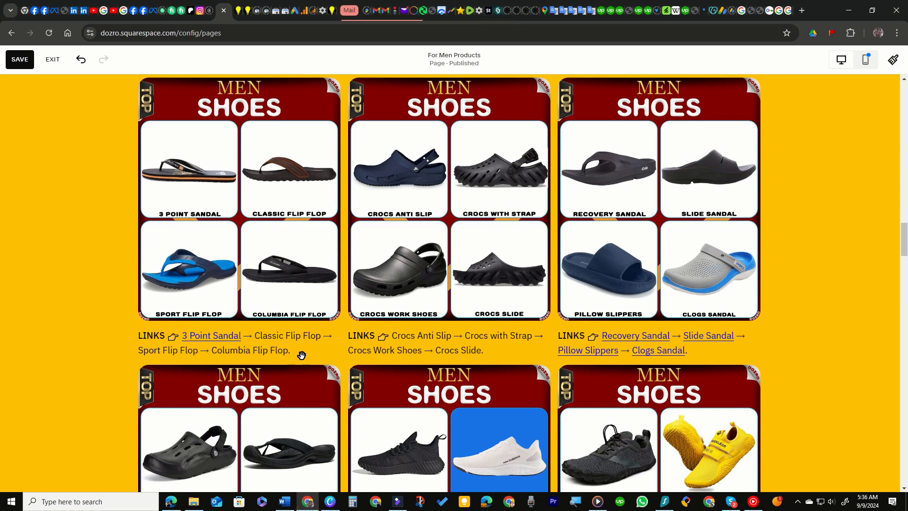
{"action": "left_click", "coordinate": [255, 338]}
{"action": "left_click", "coordinate": [254, 338]}
{"action": "left_click_drag", "start_coordinate": [255, 337], "coordinate": [321, 337]}
{"action": "left_click", "coordinate": [357, 300]}
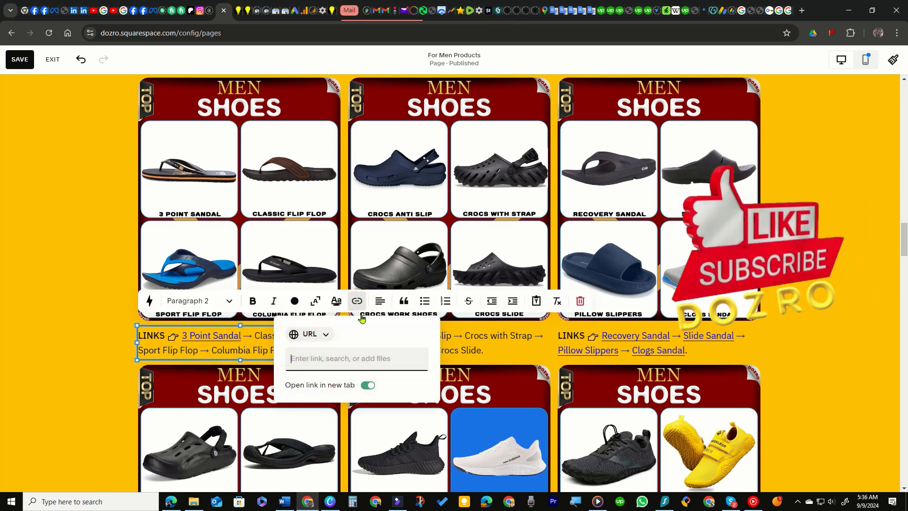
{"action": "right_click", "coordinate": [334, 358]}
{"action": "left_click", "coordinate": [365, 229]}
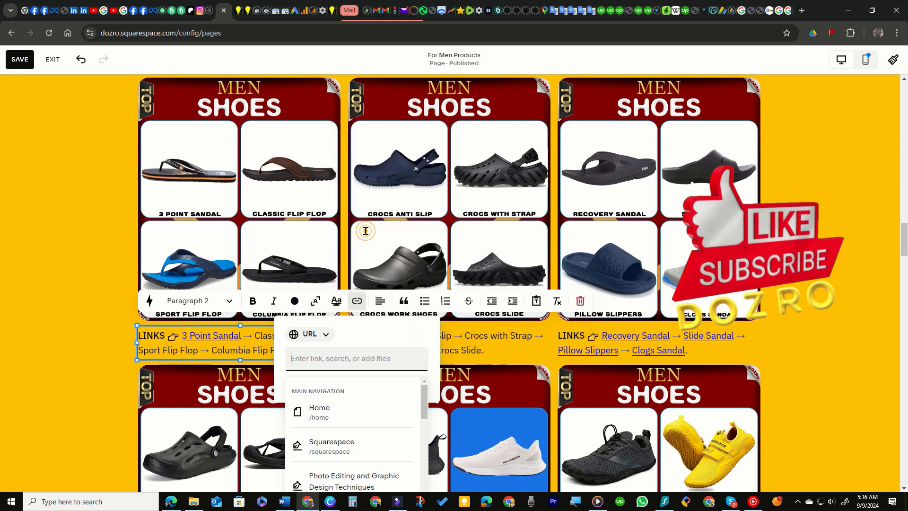
{"action": "left_click", "coordinate": [96, 214]}
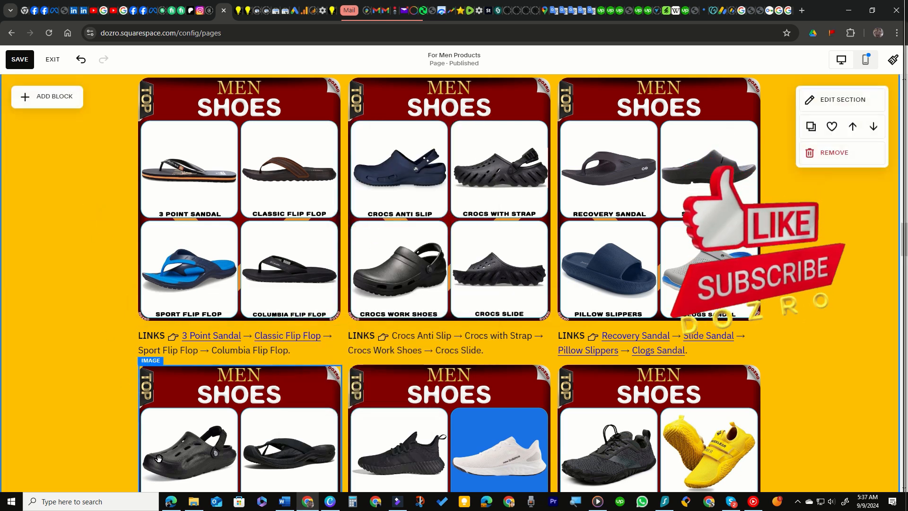
Back in Edge, generate a SiteStripe text link for the Crocs Modi Sport Flip Flop page, choose the full link format, and copy it
{"action": "left_click", "coordinate": [170, 502]}
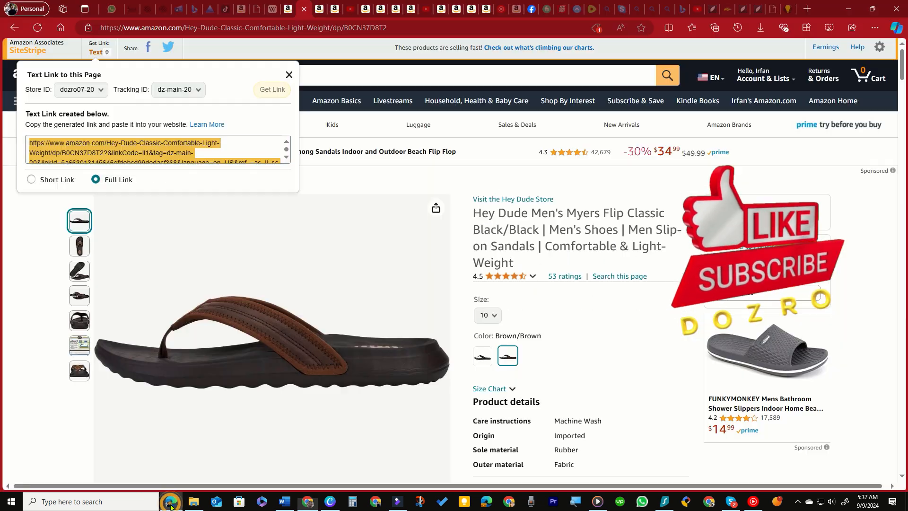
{"action": "left_click", "coordinate": [319, 14]}
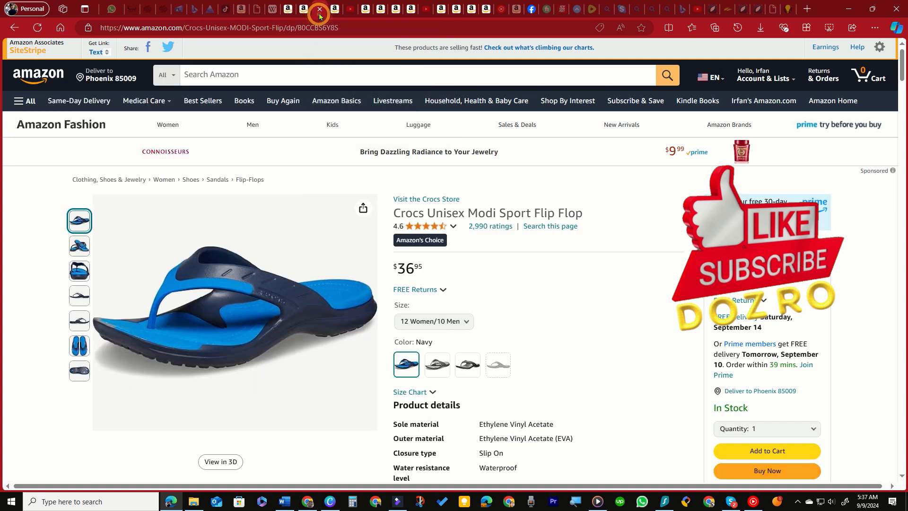
{"action": "left_click", "coordinate": [99, 54]}
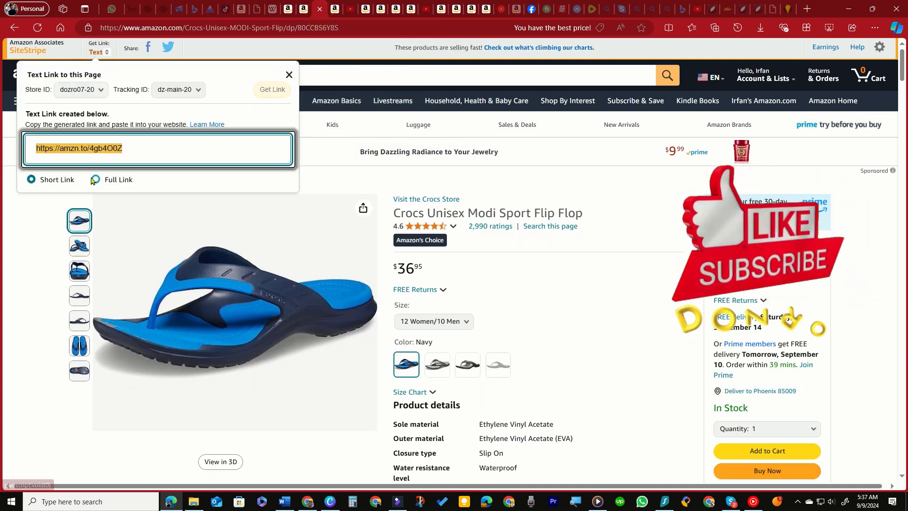
{"action": "left_click", "coordinate": [96, 179]}
{"action": "left_click", "coordinate": [120, 146]}
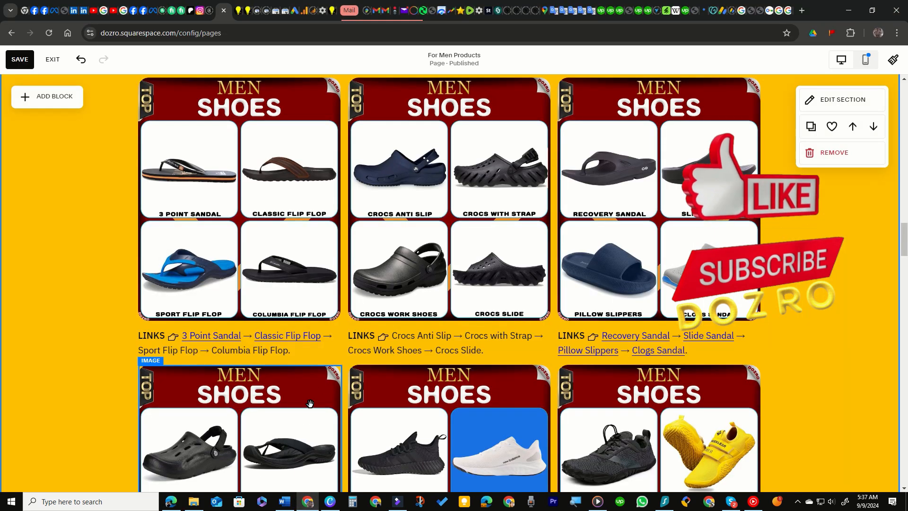
On the Squarespace page in Chrome, link the text "Sport Flip Flop" to the copied Crocs Modi Sport affiliate address
{"action": "left_click", "coordinate": [195, 353]}
{"action": "left_click", "coordinate": [195, 352]}
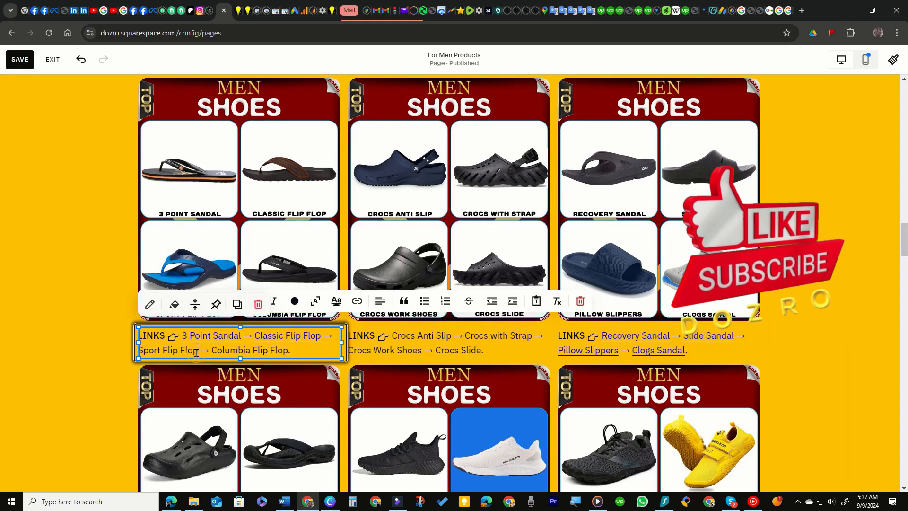
{"action": "left_click_drag", "start_coordinate": [198, 351], "coordinate": [138, 351]}
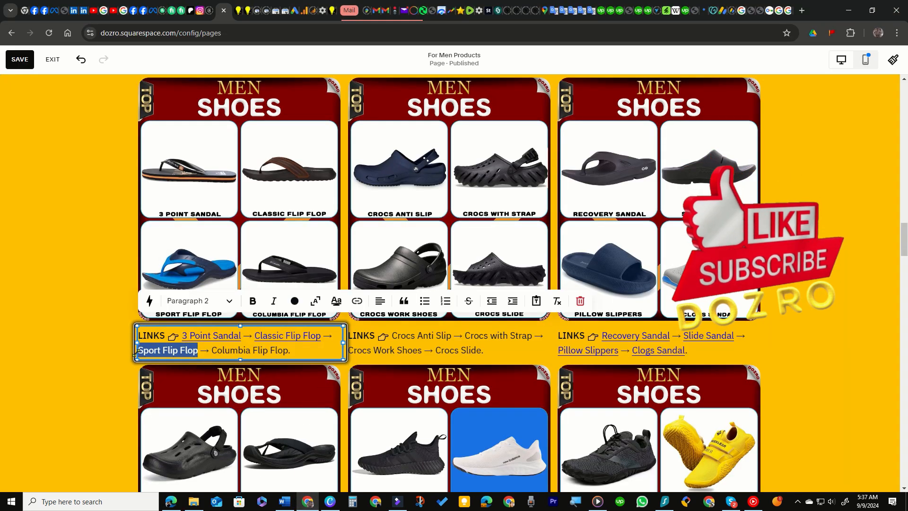
{"action": "left_click", "coordinate": [355, 305]}
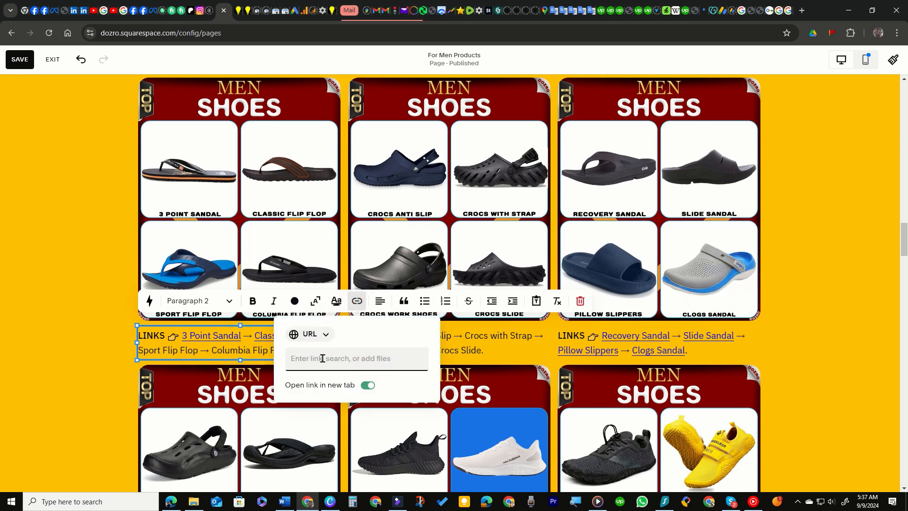
{"action": "right_click", "coordinate": [322, 358]}
{"action": "left_click", "coordinate": [358, 233]}
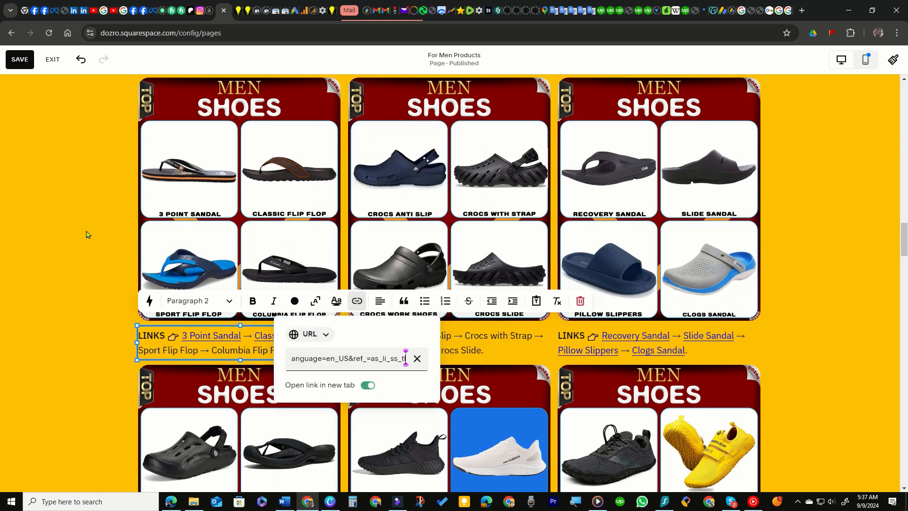
{"action": "left_click", "coordinate": [78, 218]}
Back in Edge, generate a SiteStripe text link for the Columbia Men's Flip Flop page, choose the full link format, and copy it
{"action": "left_click", "coordinate": [171, 502]}
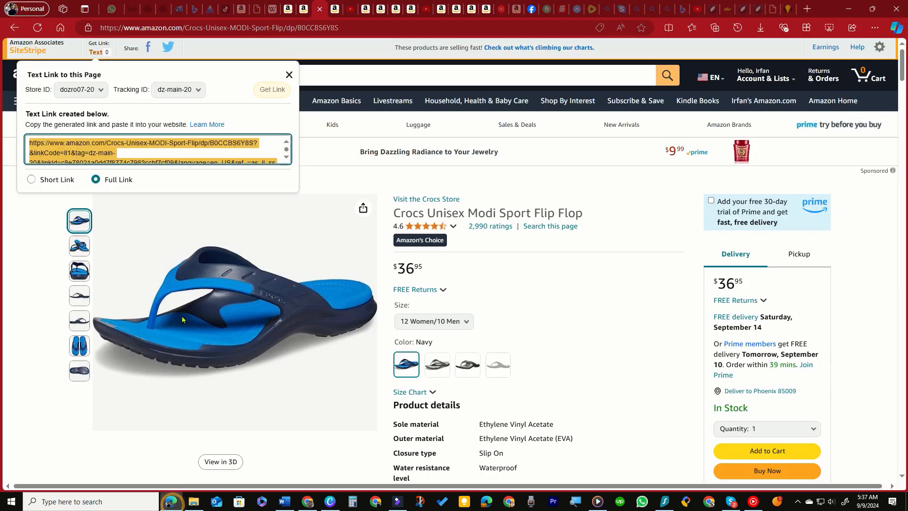
{"action": "left_click", "coordinate": [336, 14]}
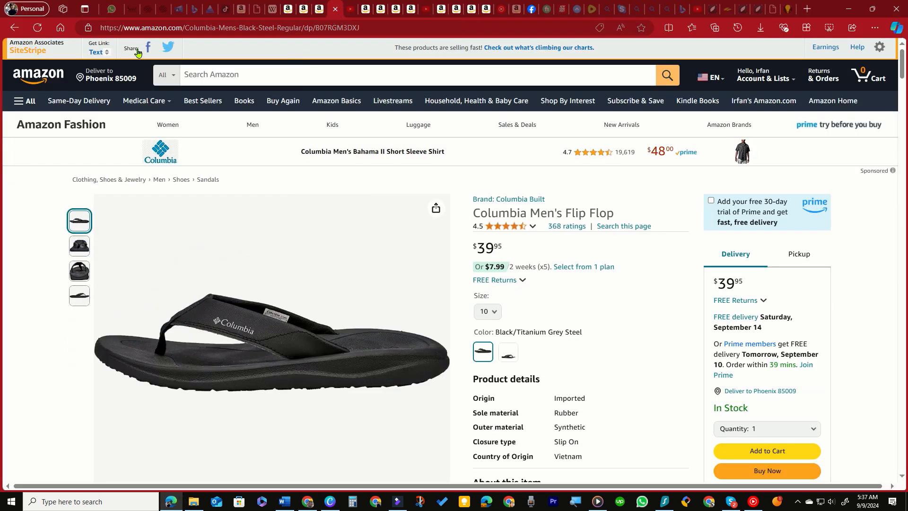
{"action": "left_click", "coordinate": [97, 53]}
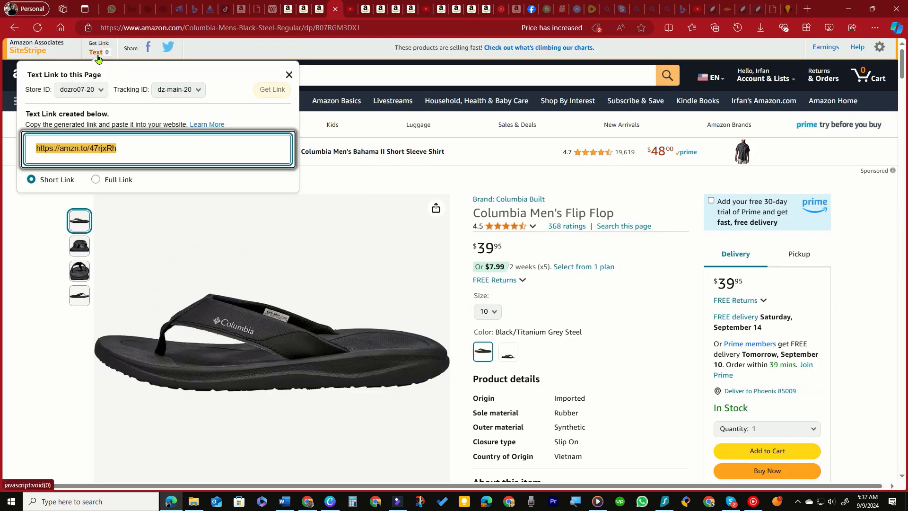
{"action": "left_click", "coordinate": [96, 179]}
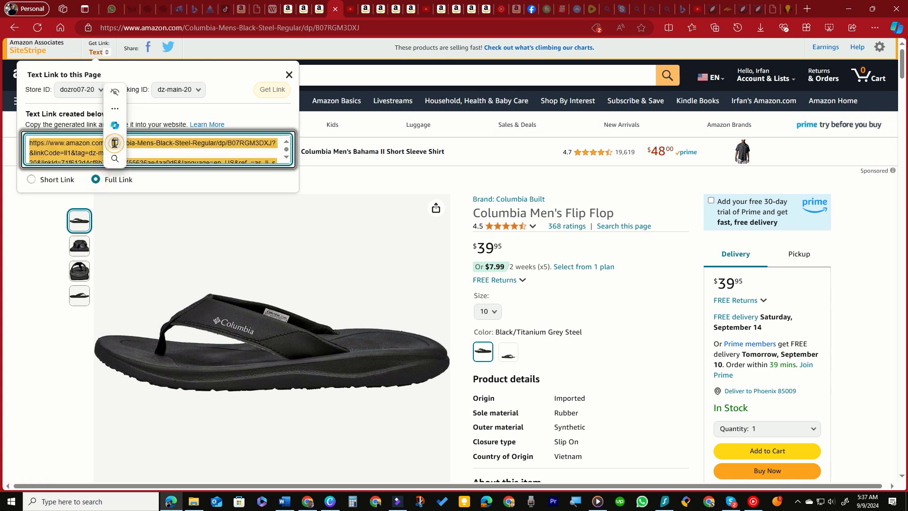
{"action": "left_click", "coordinate": [114, 143]}
Switch to the Squarespace page in Chrome and open the link settings for the text "Columbia Flip Flop"
{"action": "left_click", "coordinate": [308, 501]}
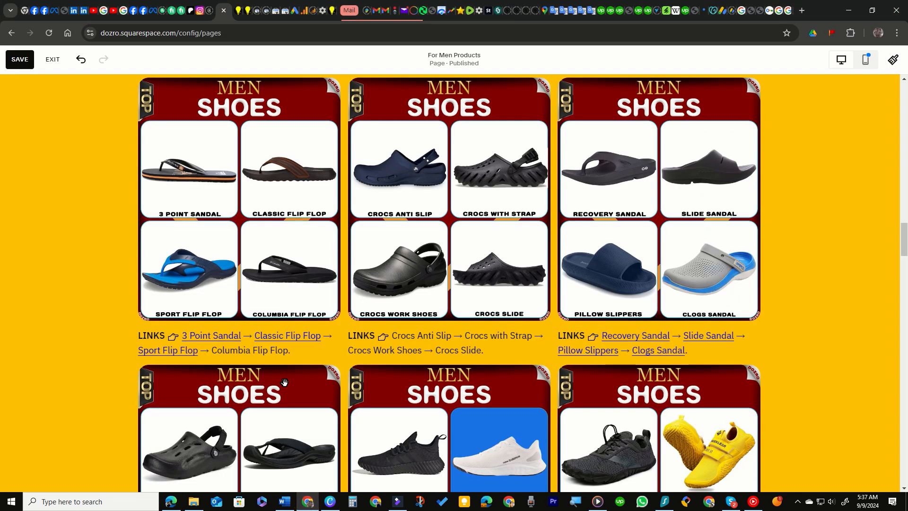
{"action": "left_click", "coordinate": [213, 353]}
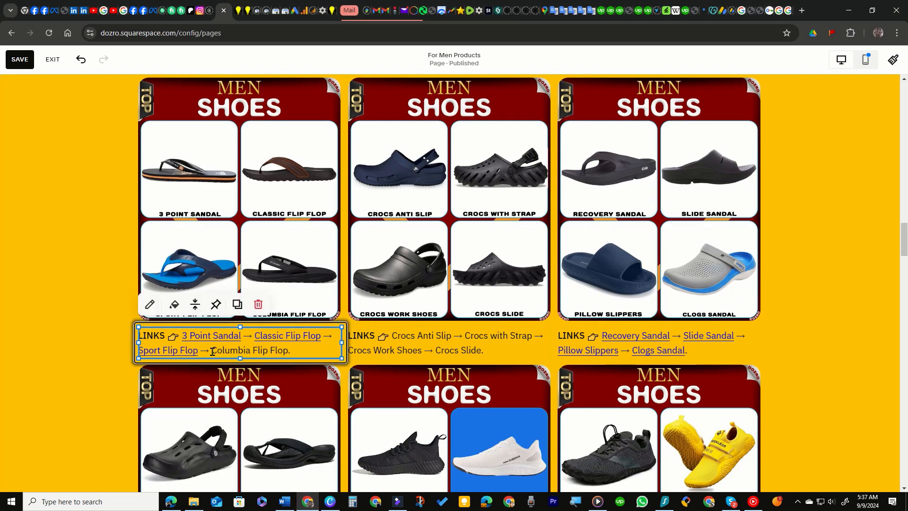
{"action": "left_click_drag", "start_coordinate": [213, 353], "coordinate": [251, 353]}
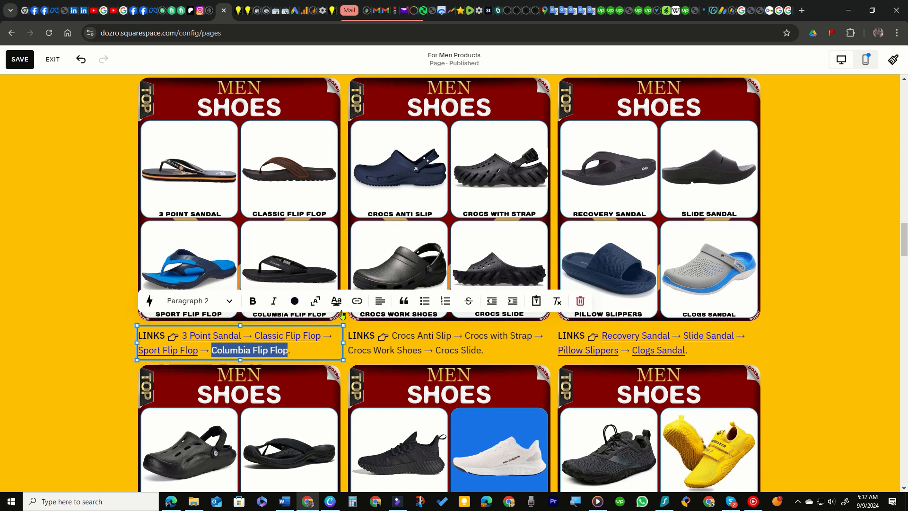
{"action": "left_click", "coordinate": [357, 302]}
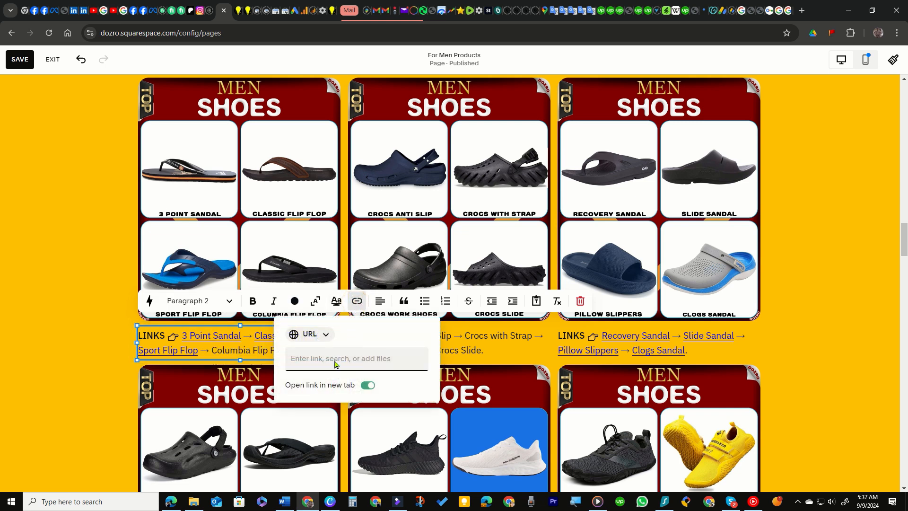